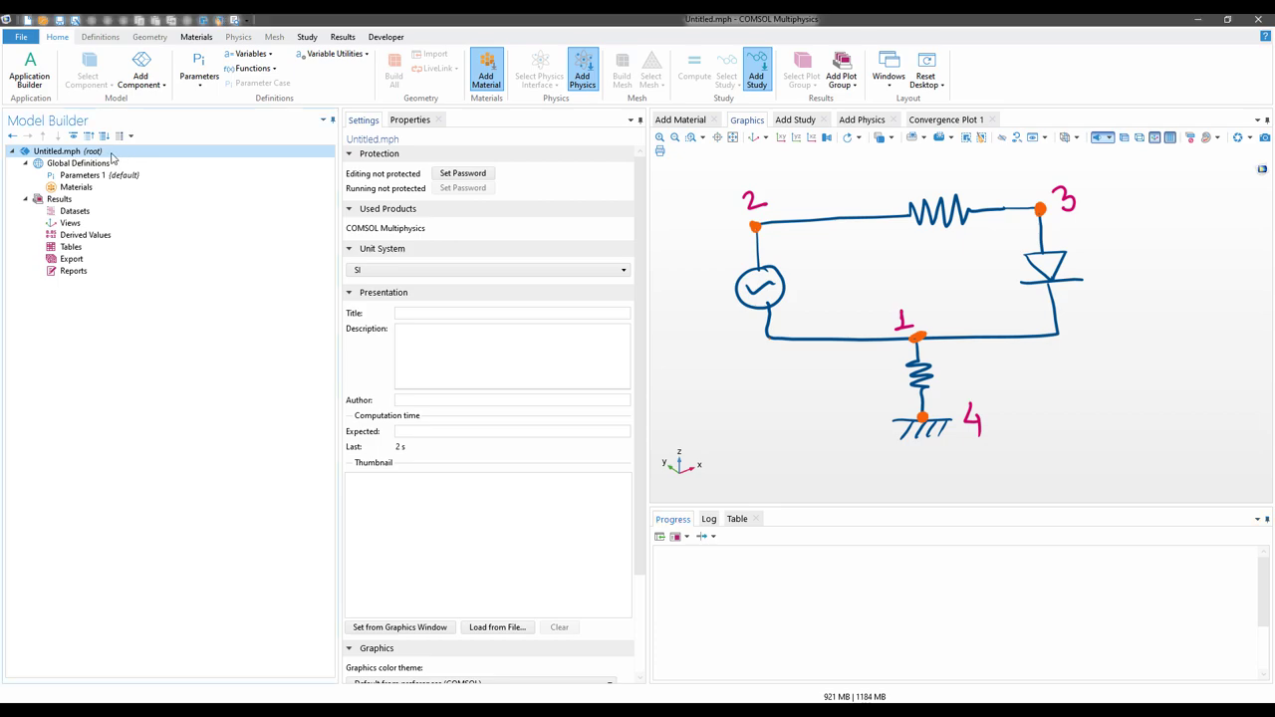
Add a 0D component (Component 1) to the model root in the Model Builder.
{"action": "right_click", "coordinate": [112, 156]}
{"action": "mouse_move", "coordinate": [168, 163]}
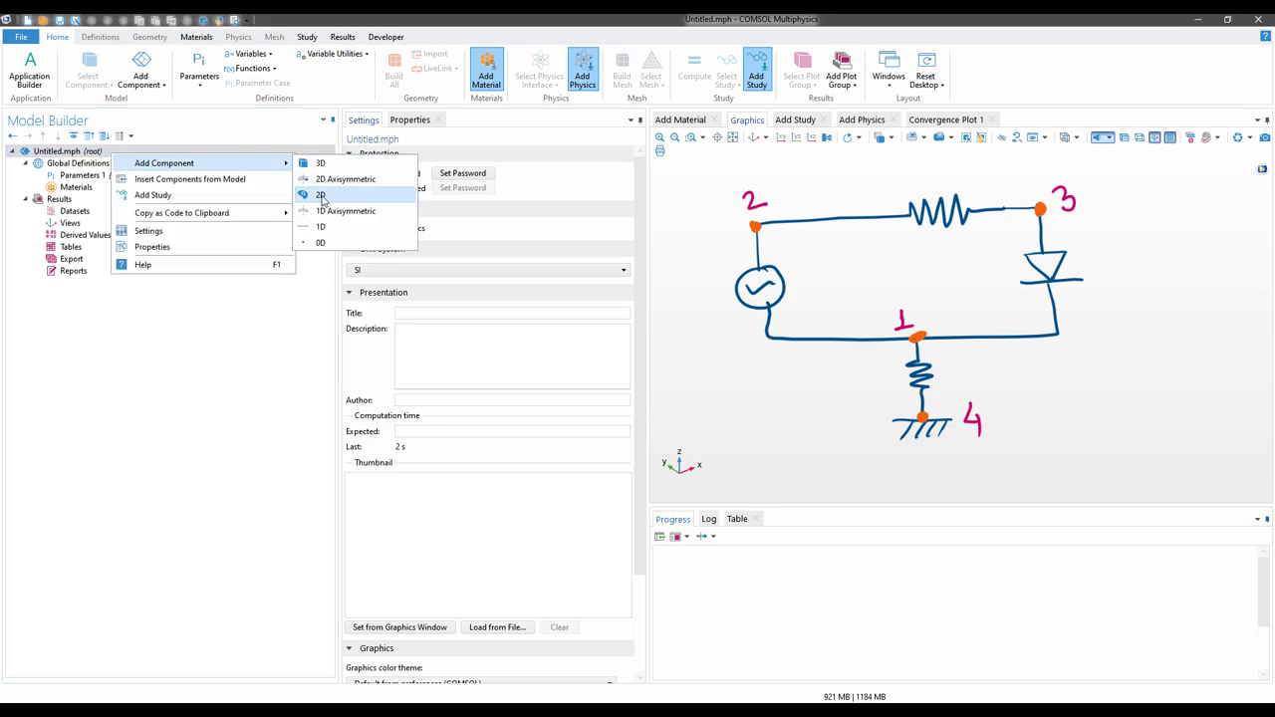
{"action": "left_click", "coordinate": [318, 243]}
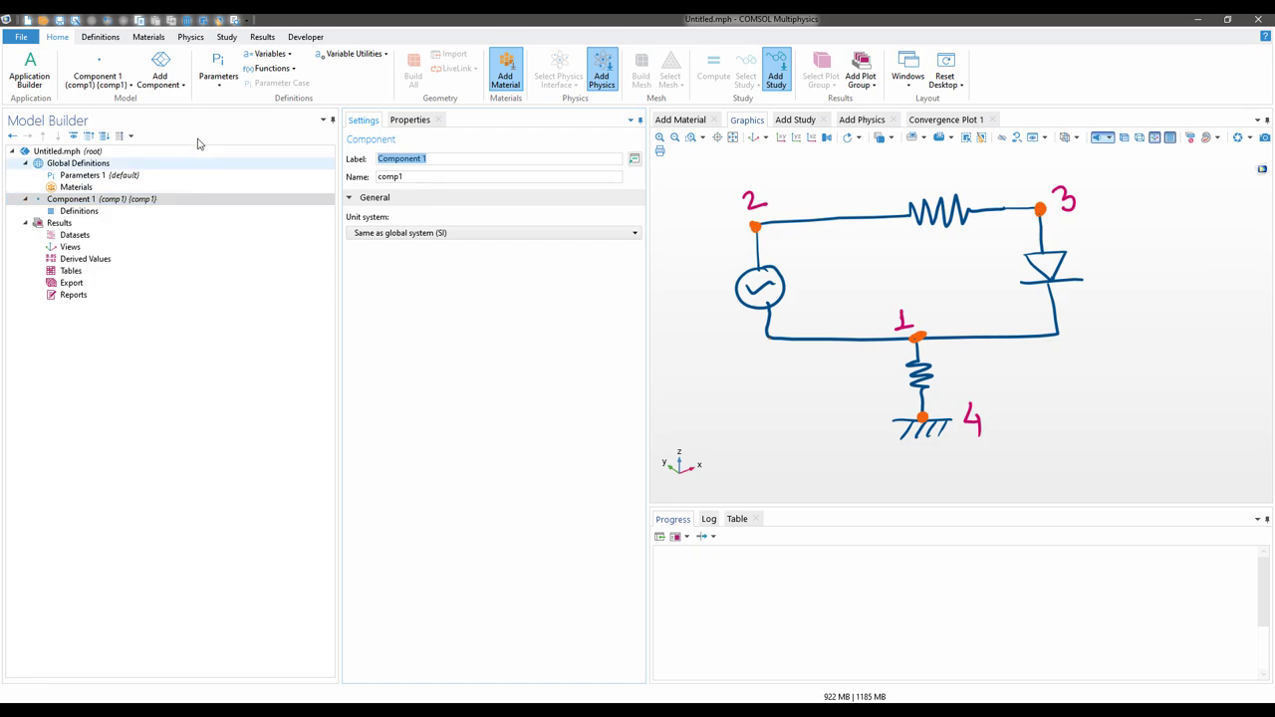
Add the AC/DC Electrical Circuit (cir) interface to Component 1, creating Ground Node 1.
{"action": "left_click", "coordinate": [197, 39]}
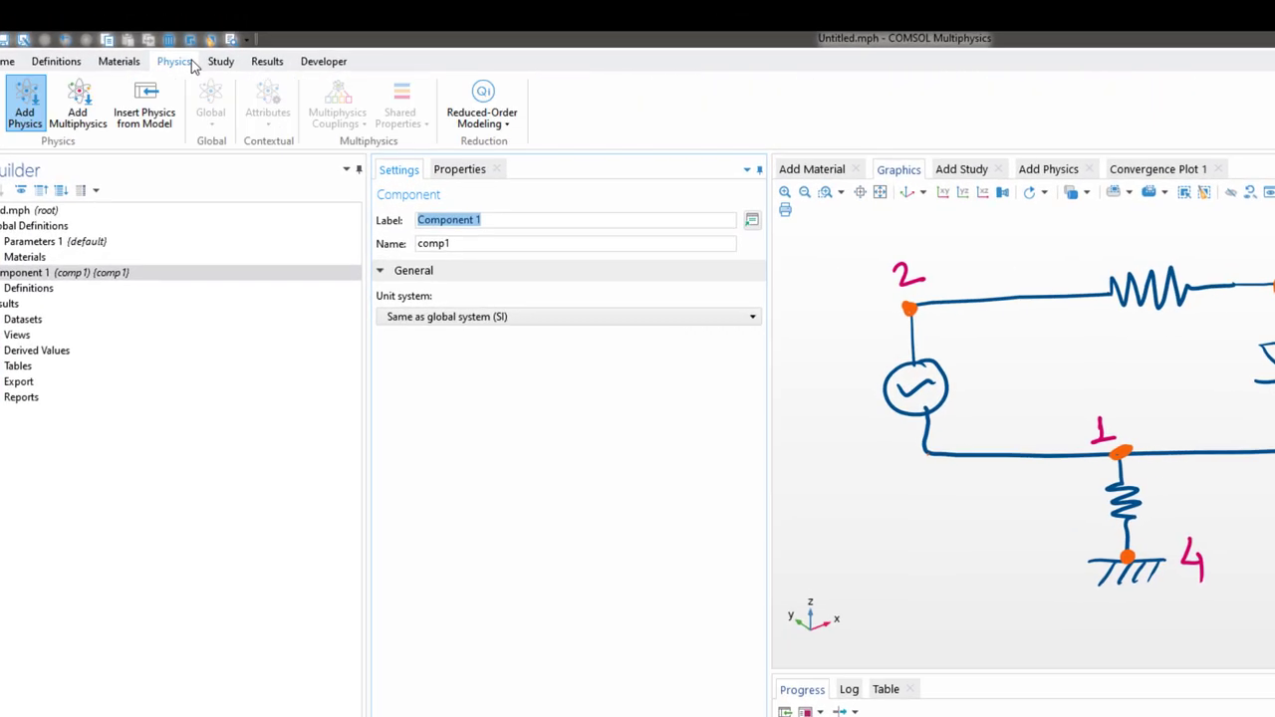
{"action": "left_click", "coordinate": [1064, 171]}
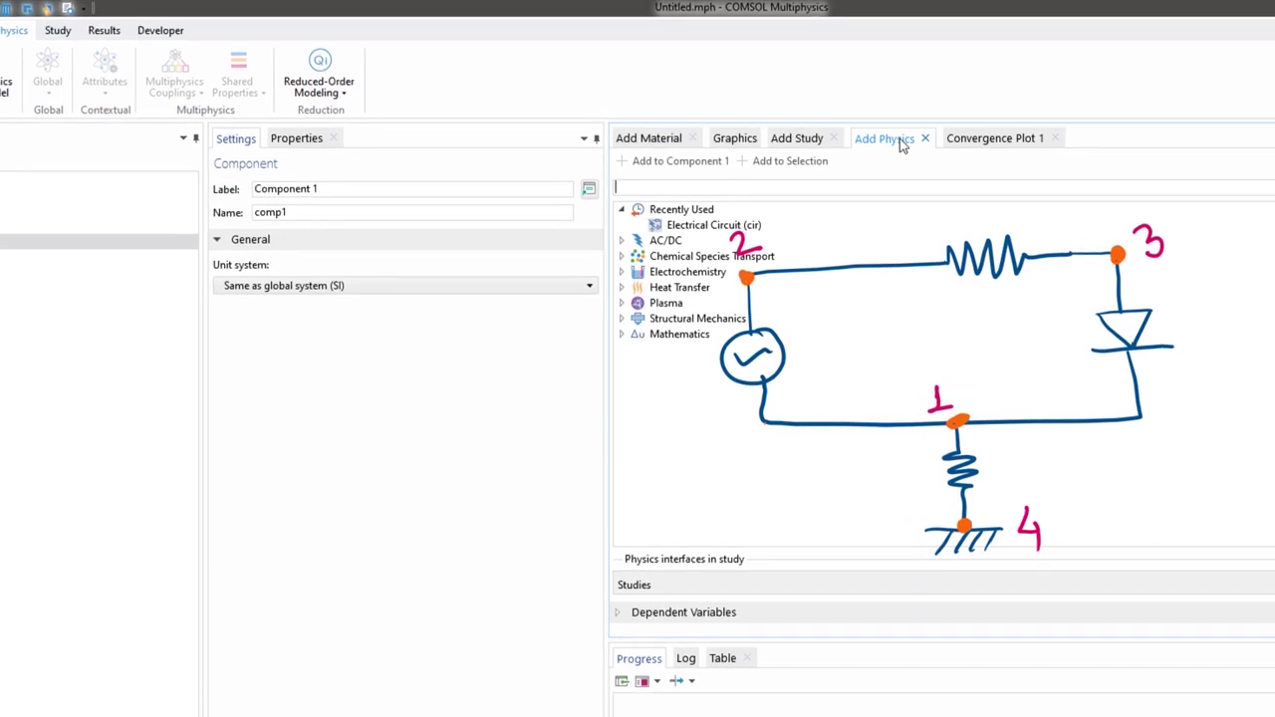
{"action": "left_click", "coordinate": [621, 241]}
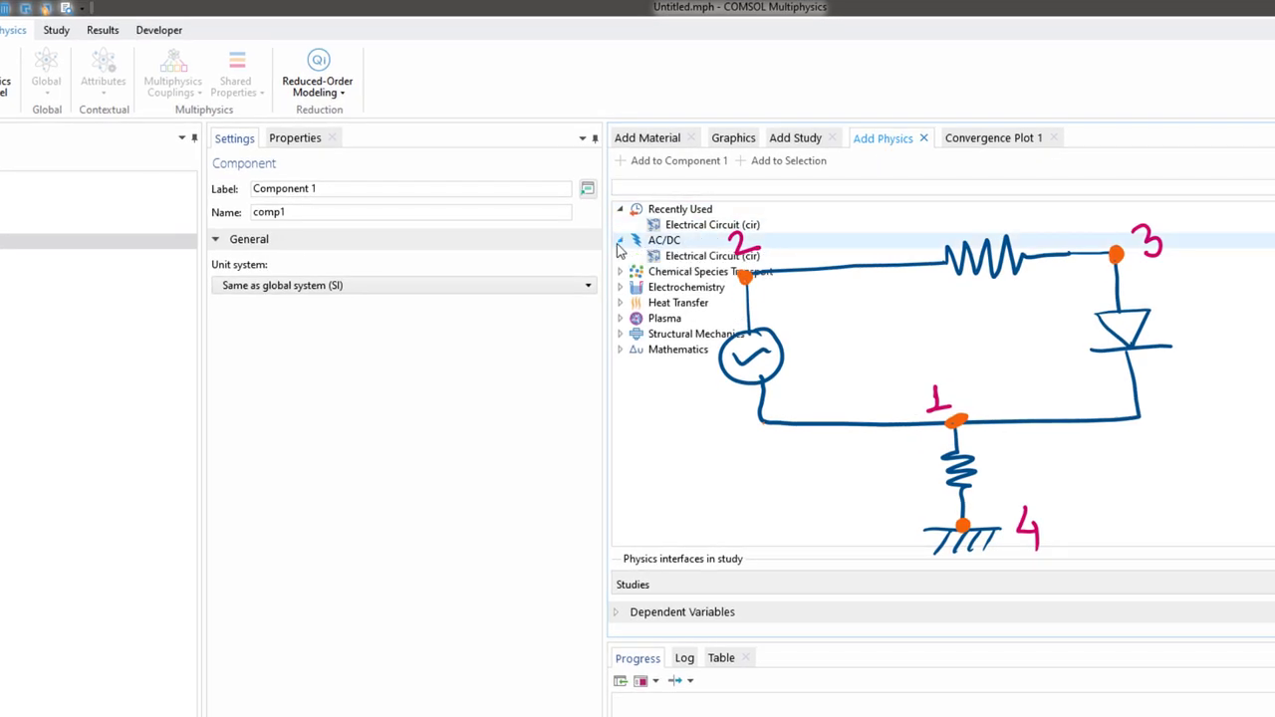
{"action": "left_click", "coordinate": [706, 257]}
{"action": "right_click", "coordinate": [705, 258]}
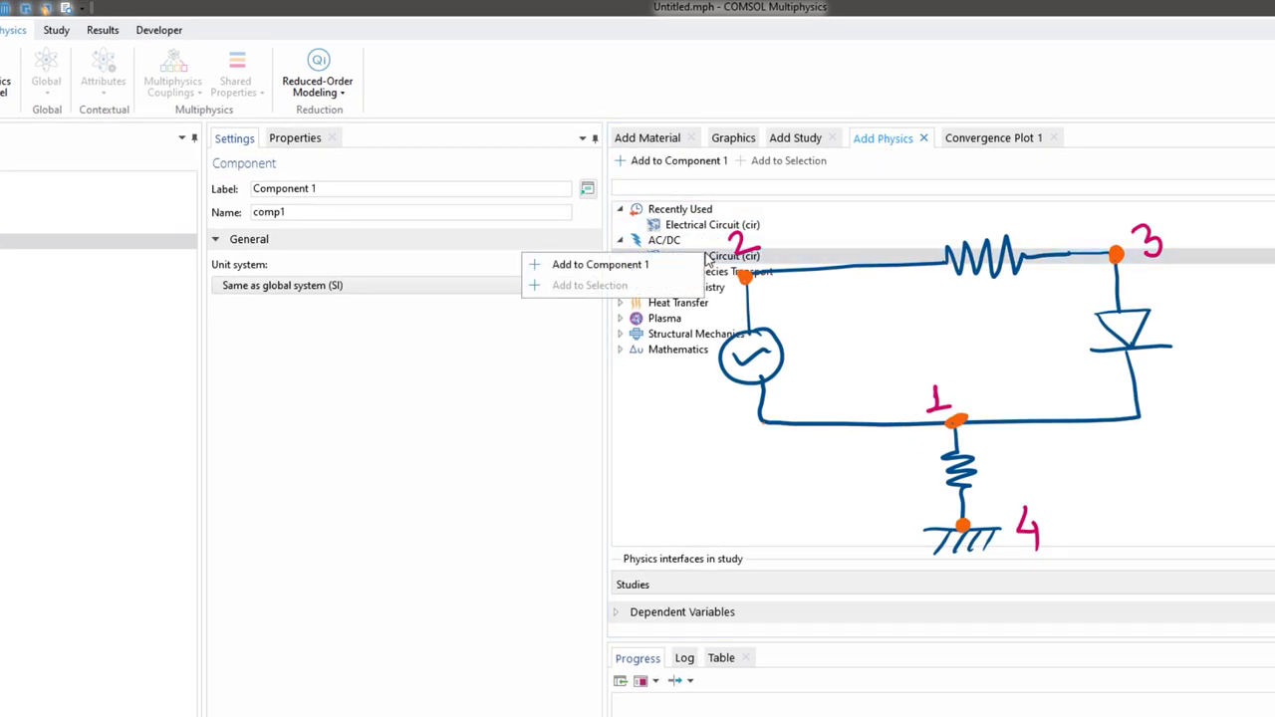
{"action": "left_click", "coordinate": [666, 265]}
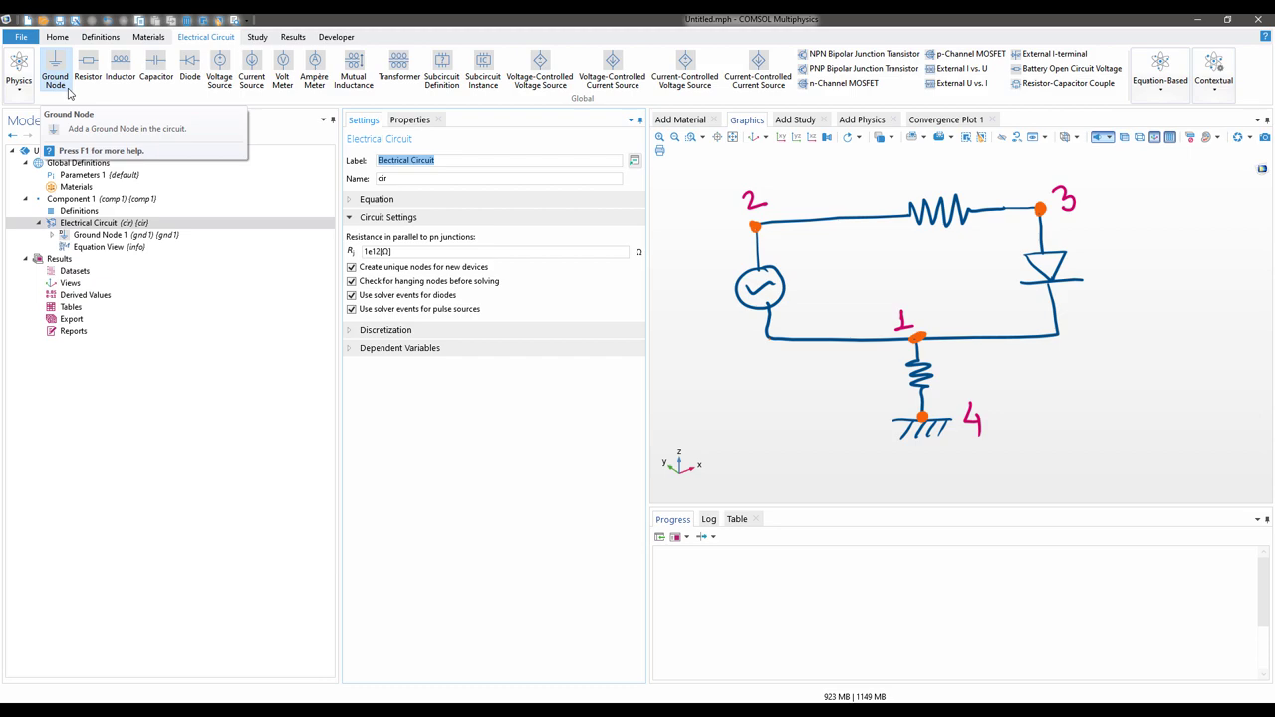
Add Voltage Source 1, Resistor 1, Diode 1 and Resistor 2 to the circuit.
{"action": "left_click", "coordinate": [220, 77]}
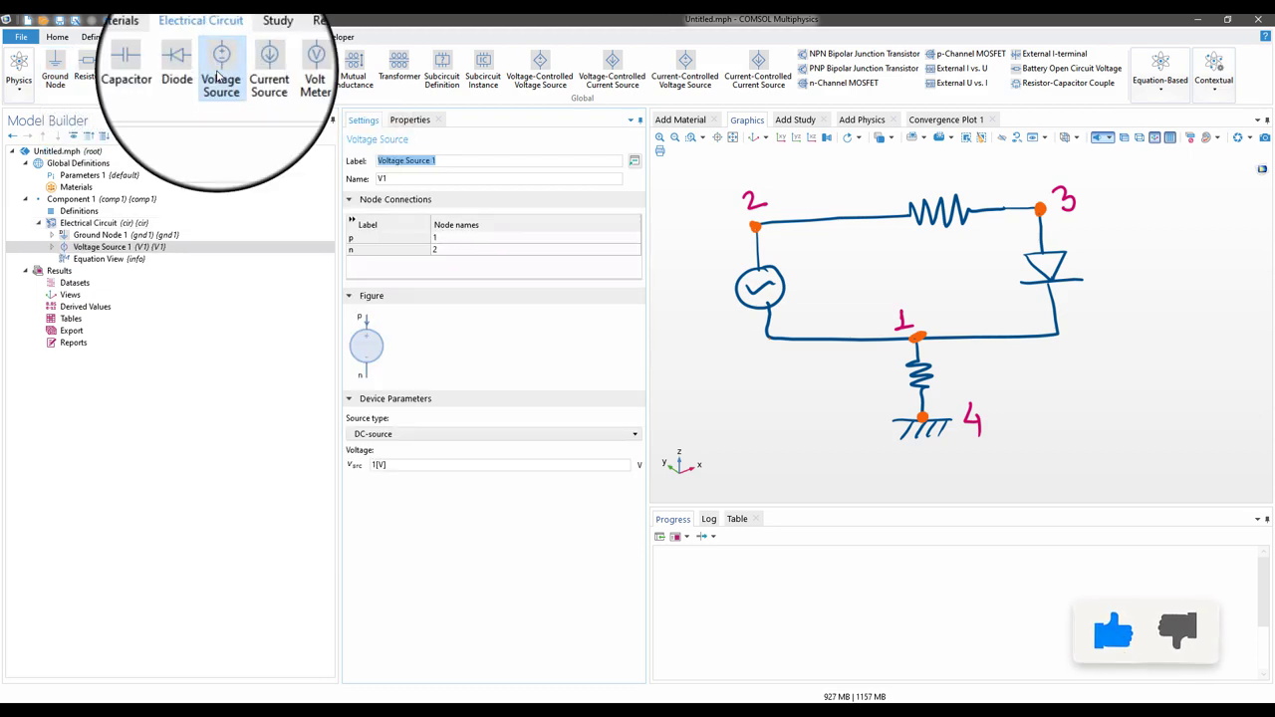
{"action": "left_click", "coordinate": [88, 72]}
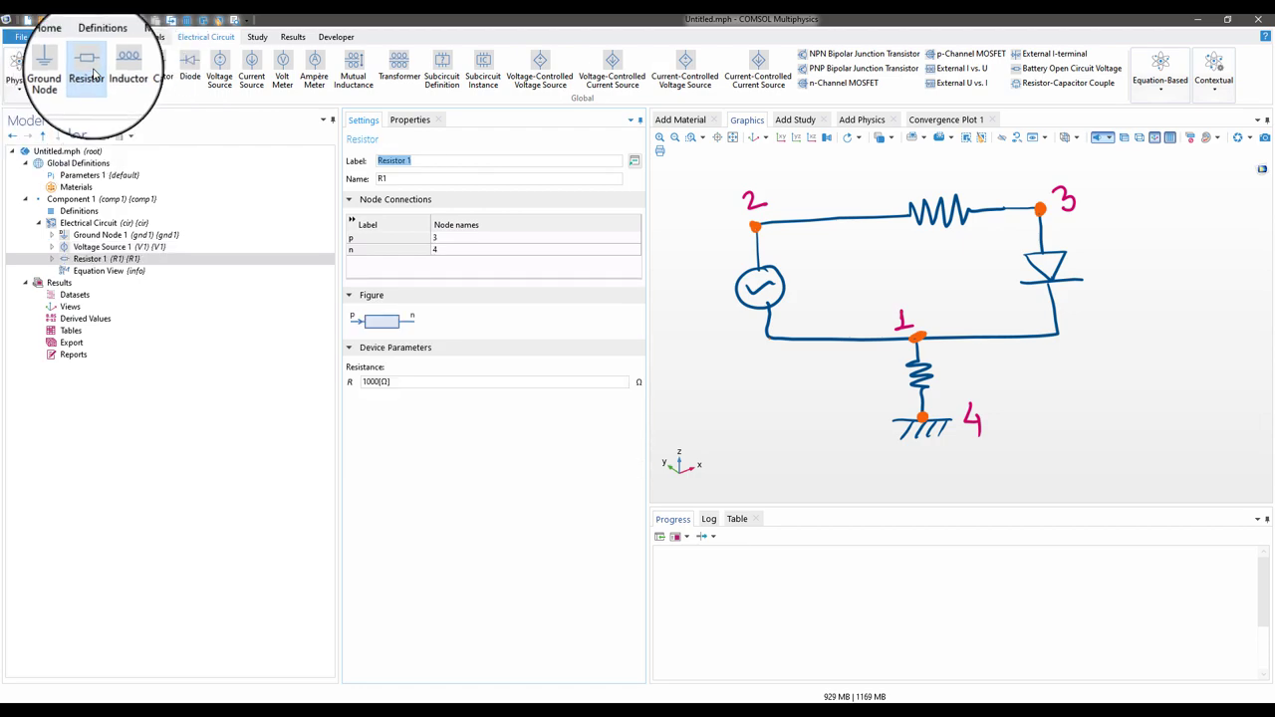
{"action": "left_click", "coordinate": [188, 72]}
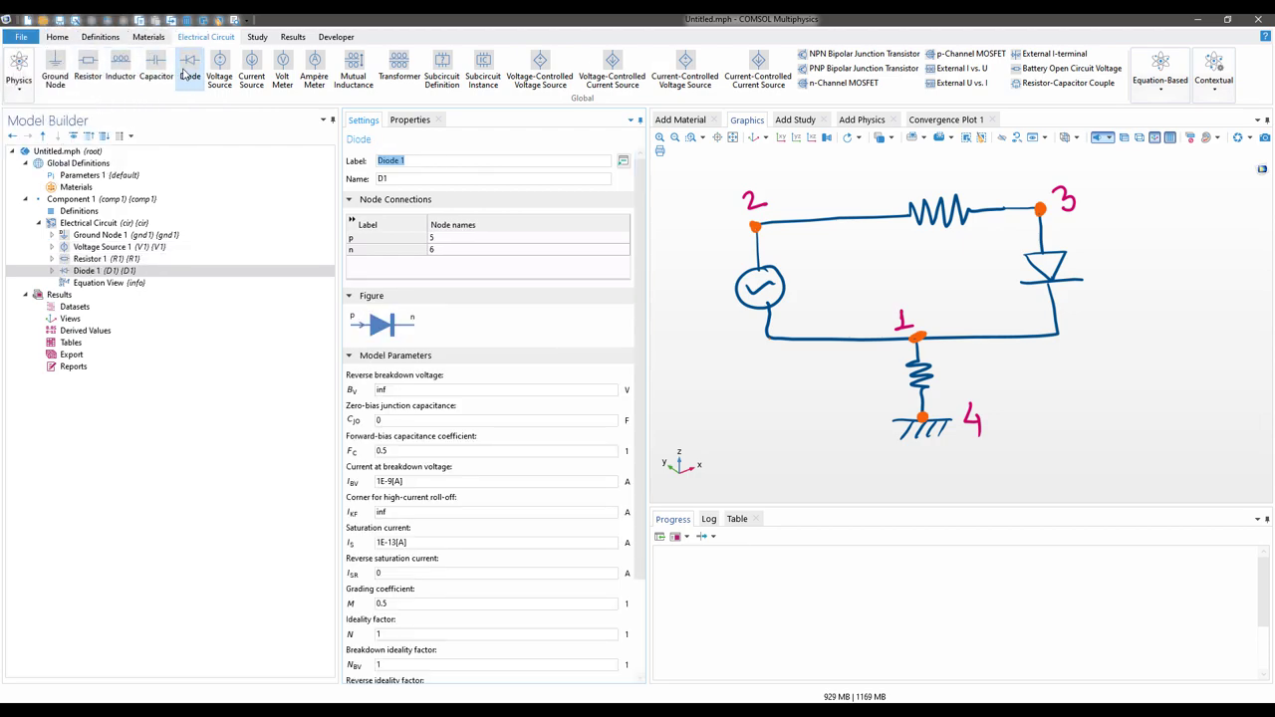
{"action": "left_click", "coordinate": [91, 74]}
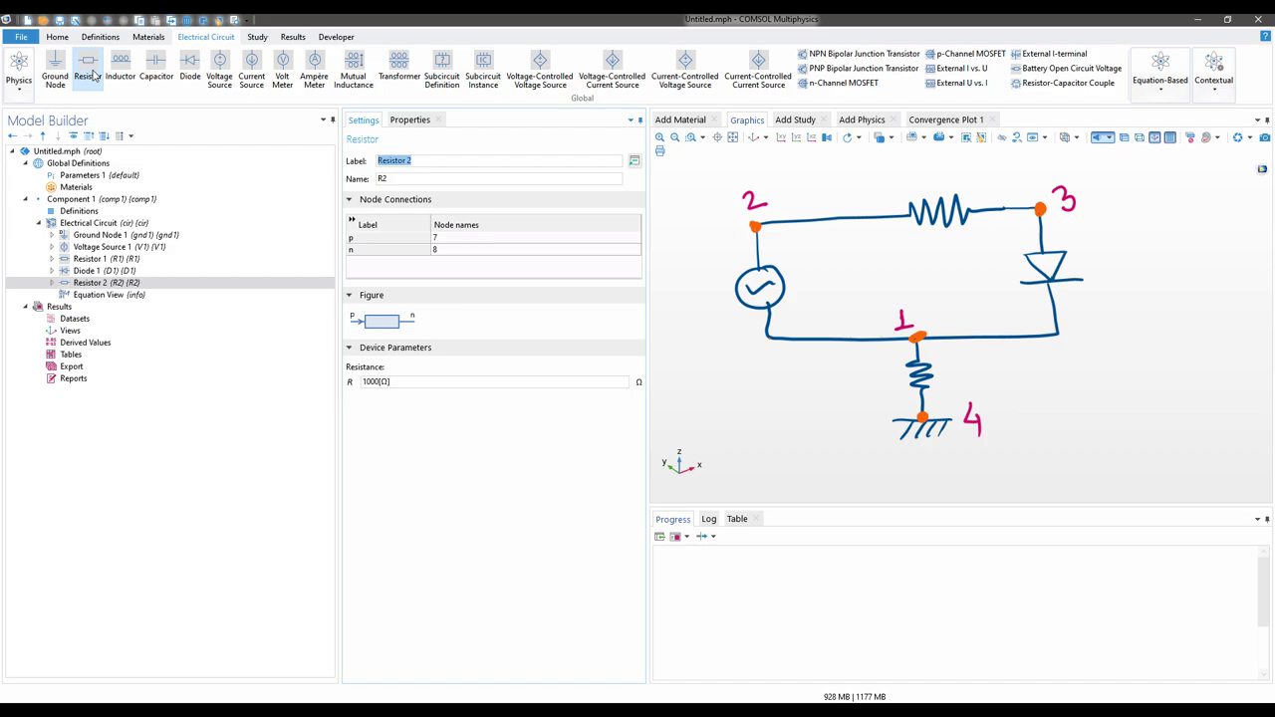
Relabel Resistor 1 as 'Load'.
{"action": "left_click", "coordinate": [111, 259]}
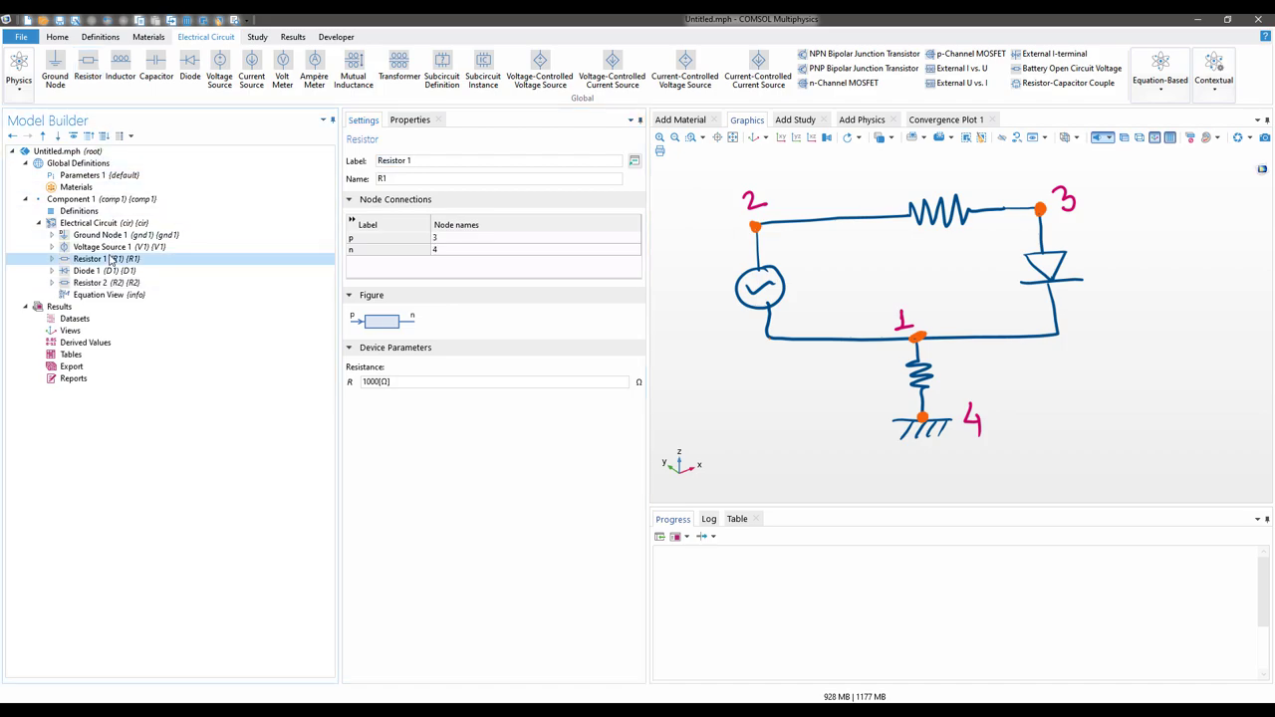
{"action": "key", "text": "F2"}
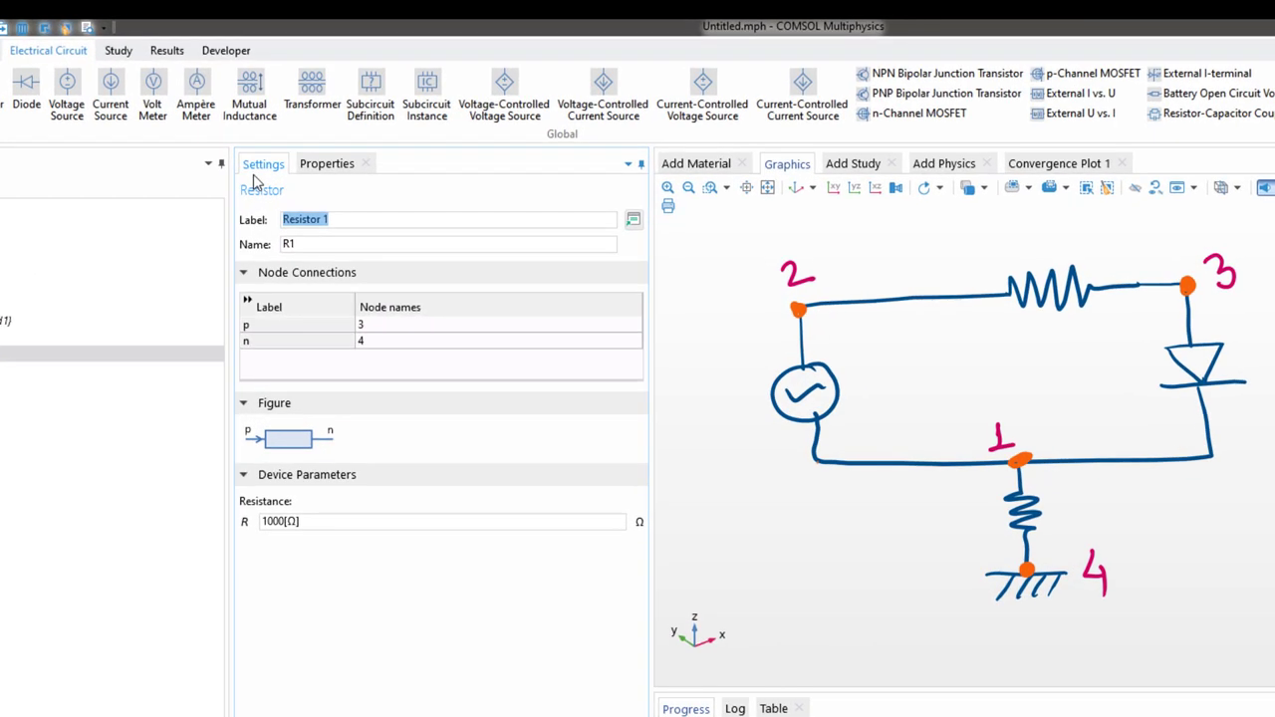
{"action": "type", "text": "Load"}
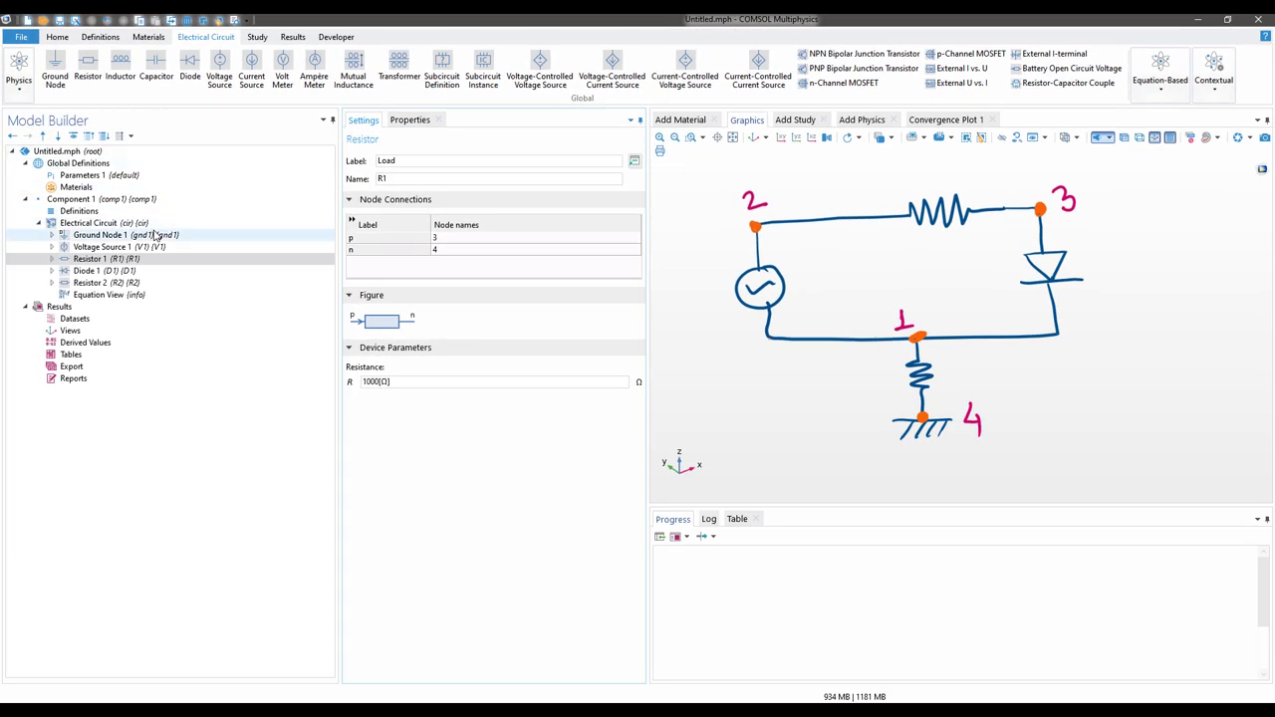
{"action": "left_click", "coordinate": [117, 246]}
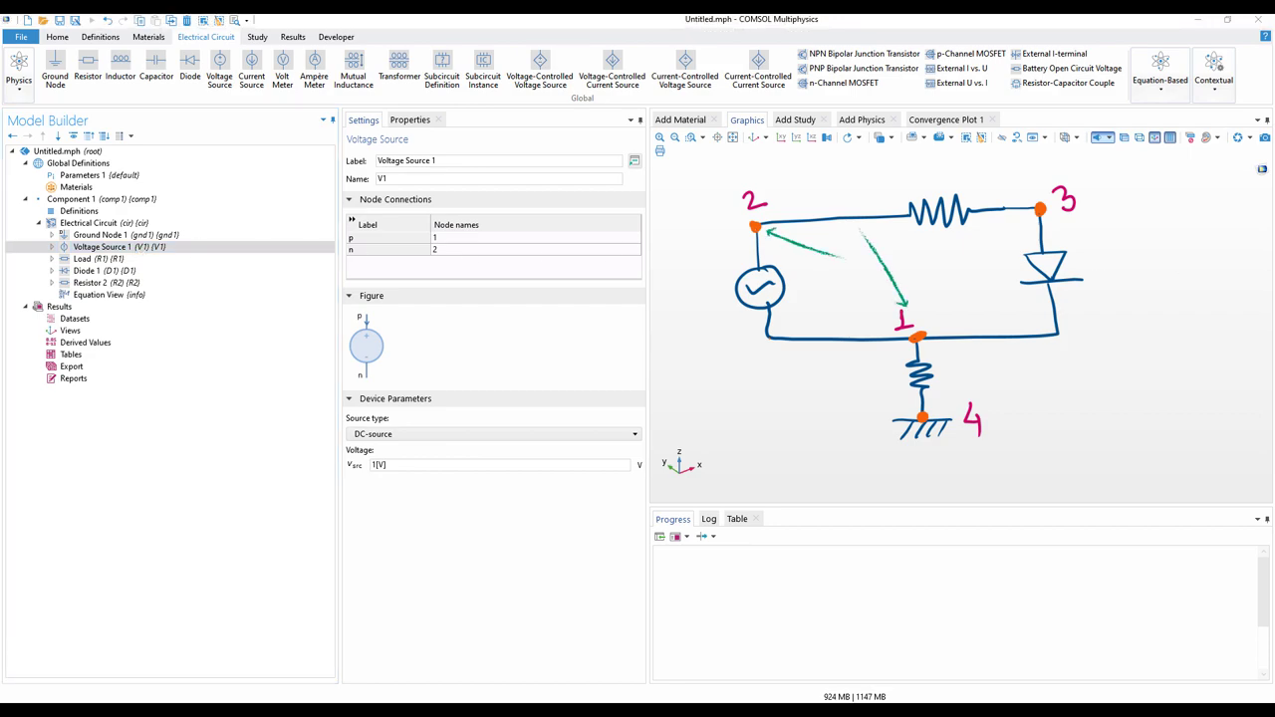
Reassign the p and n node connections of the Load resistor and Diode 1.
{"action": "left_click", "coordinate": [212, 259]}
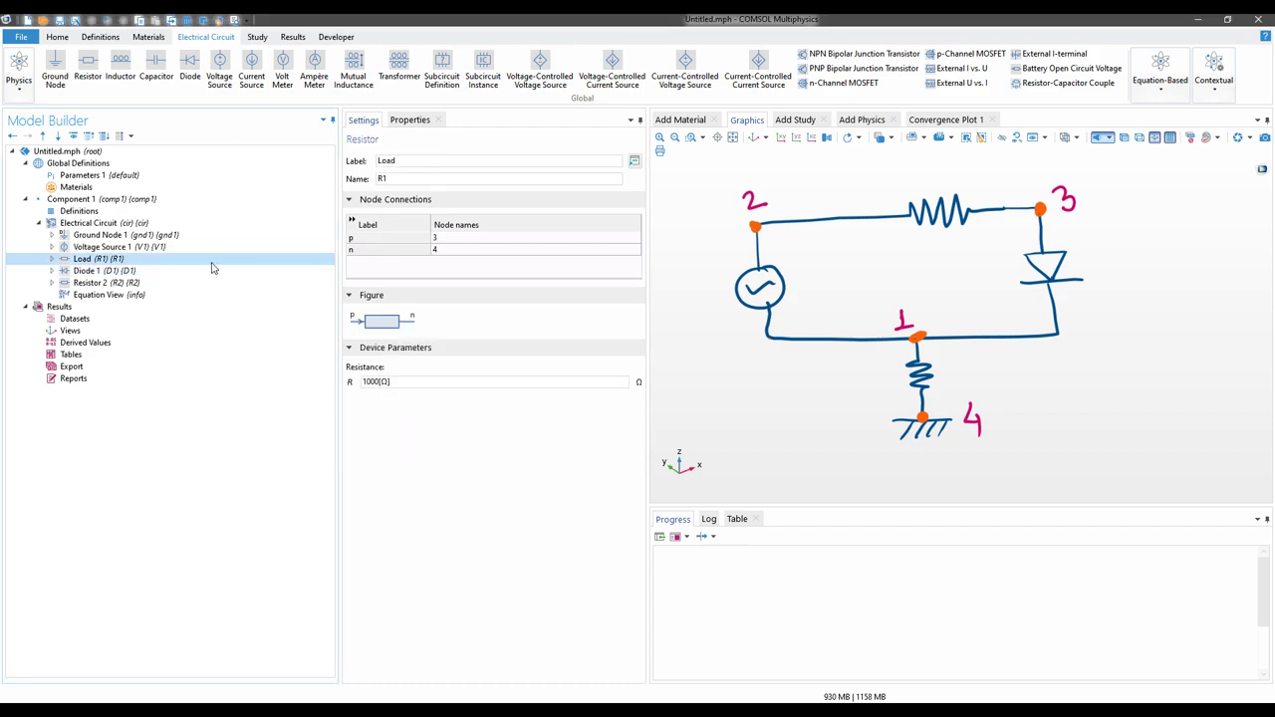
{"action": "left_click", "coordinate": [446, 241]}
{"action": "type", "text": "2"}
{"action": "key", "text": "Down"}
{"action": "type", "text": "3"}
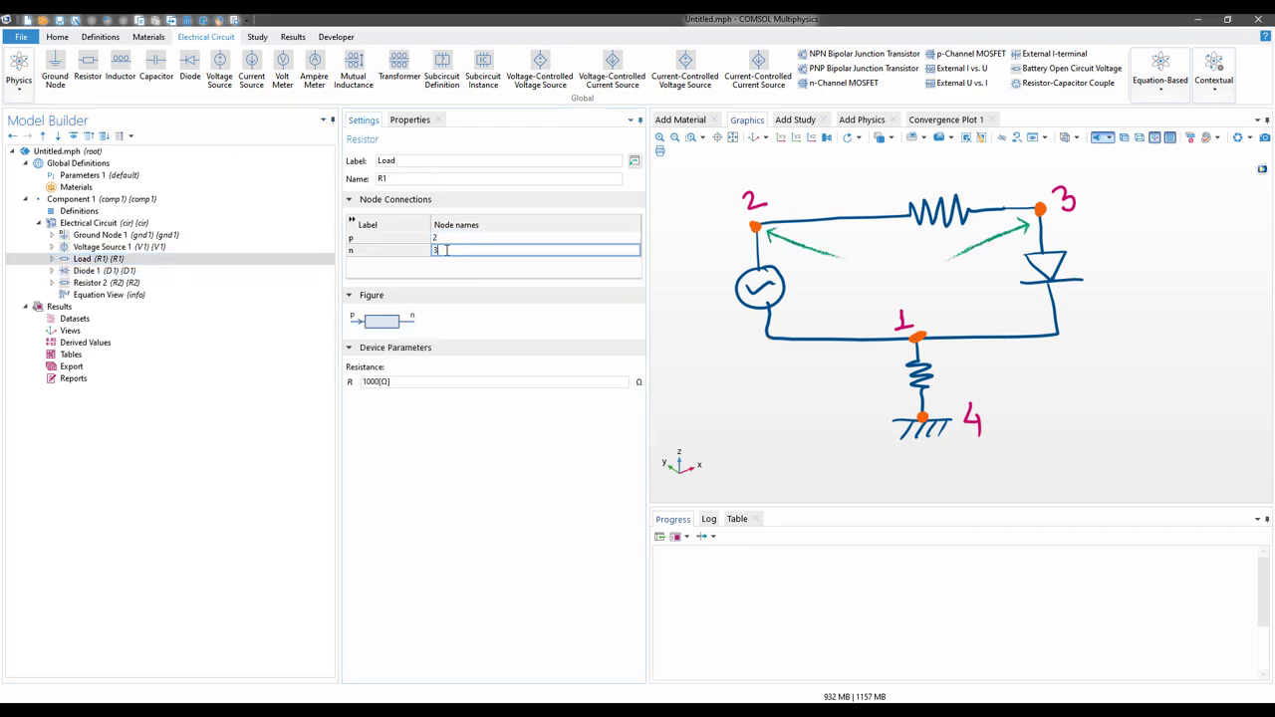
{"action": "left_click", "coordinate": [114, 272]}
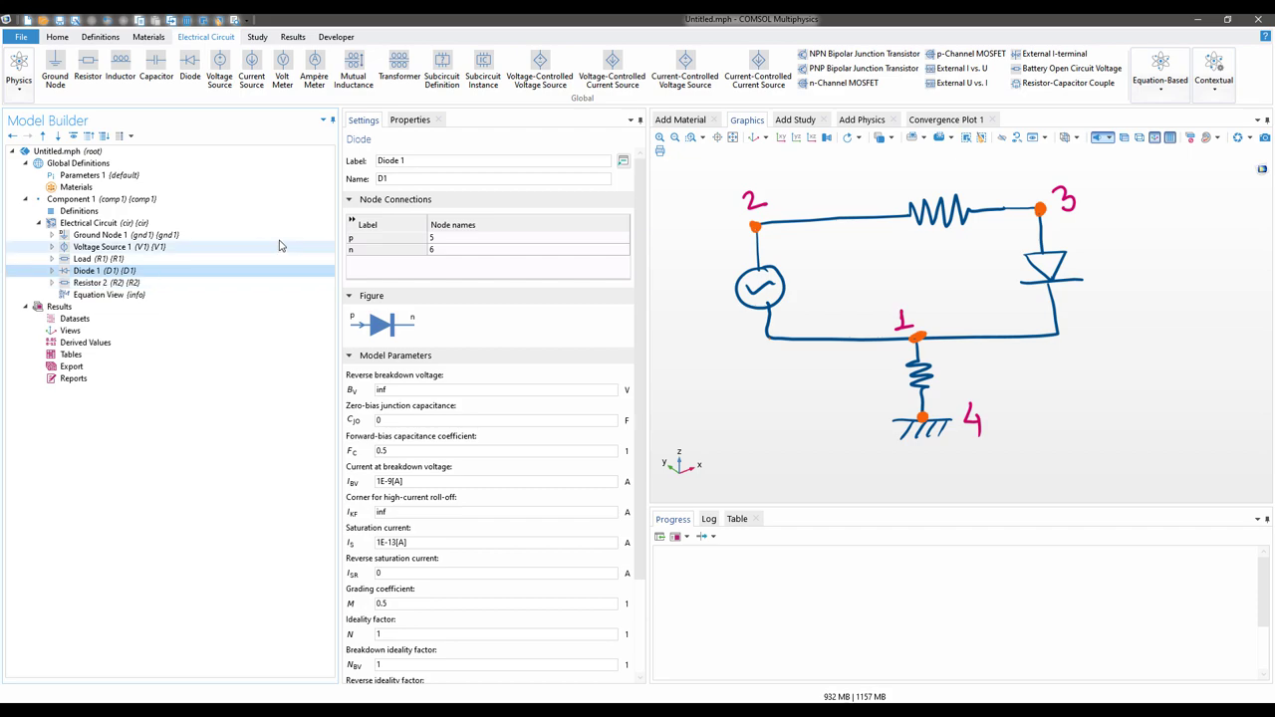
{"action": "left_click", "coordinate": [445, 239]}
{"action": "type", "text": "3"}
{"action": "left_click", "coordinate": [442, 251]}
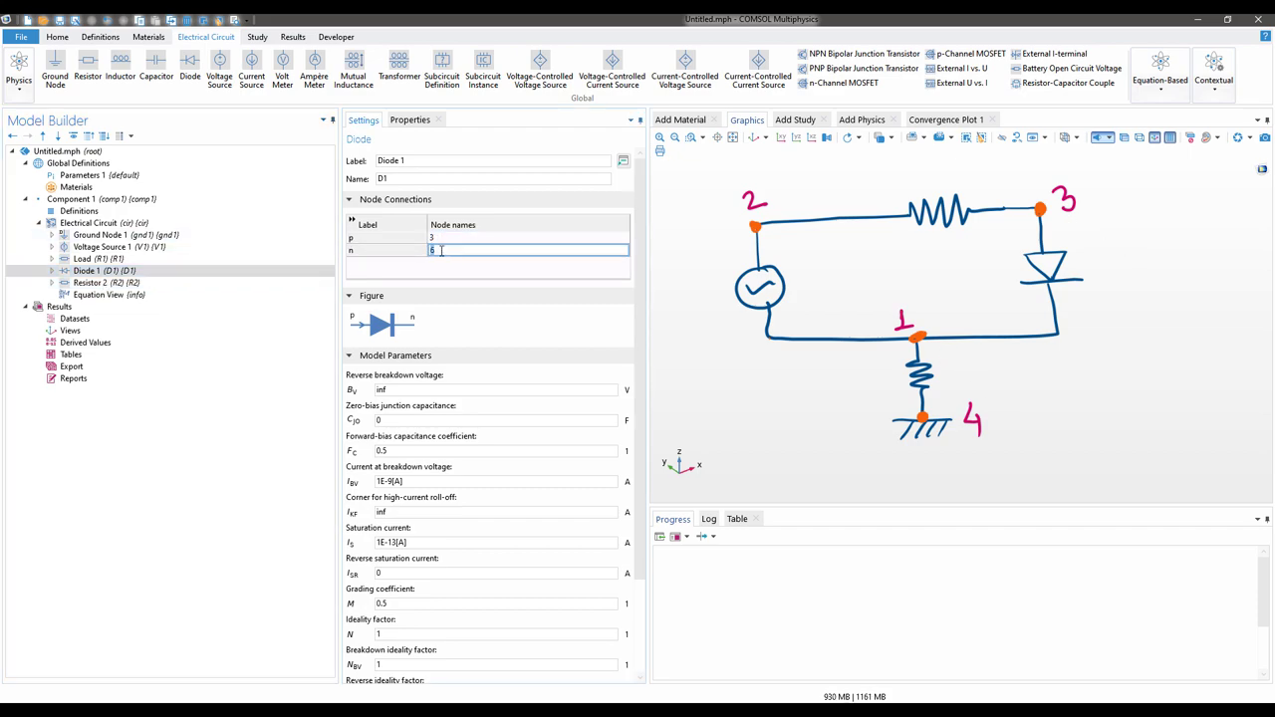
{"action": "type", "text": "2"}
{"action": "key", "text": "Return"}
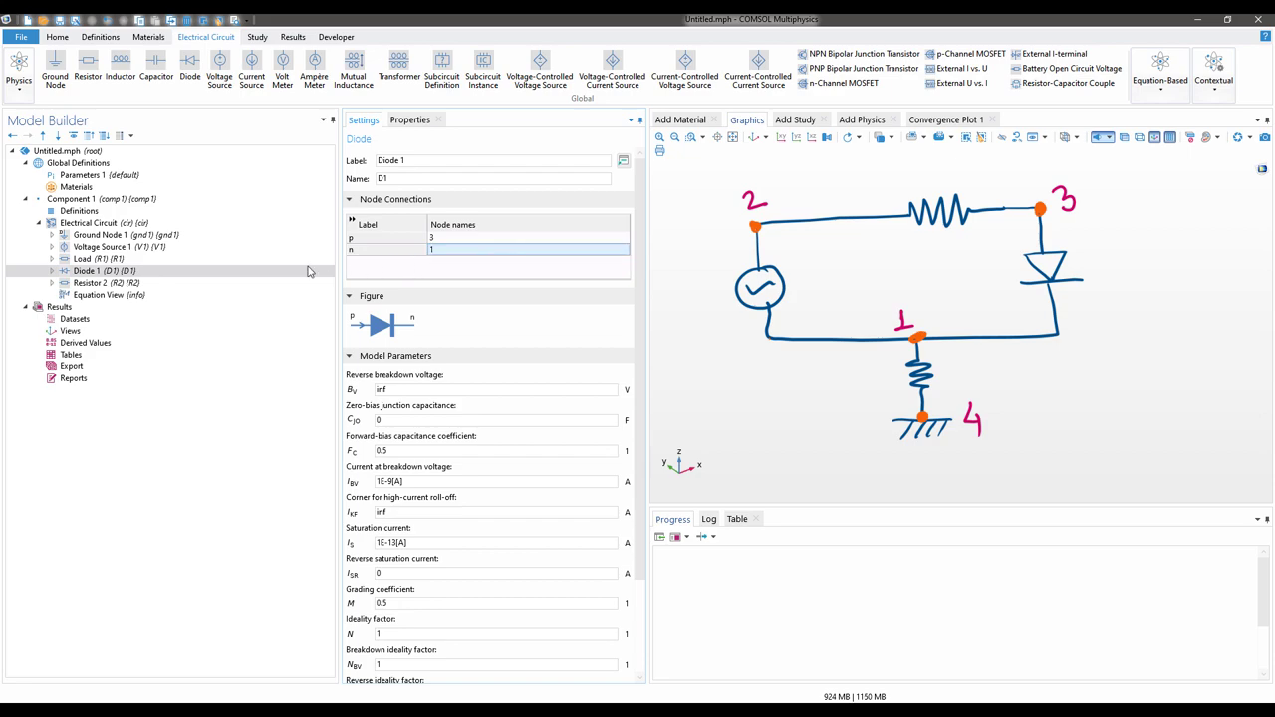
Connect Resistor 2 between nodes 1 and 4, and put Ground Node 1 at node 4.
{"action": "left_click", "coordinate": [101, 286]}
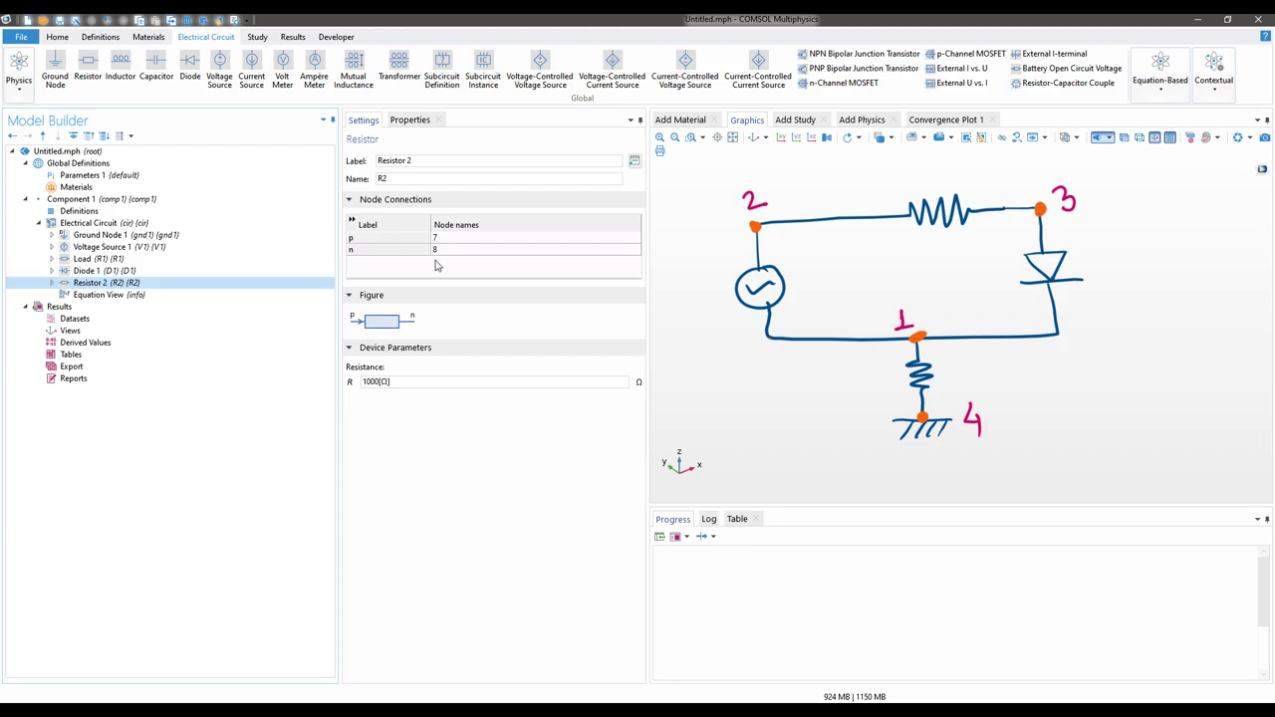
{"action": "left_click", "coordinate": [445, 241]}
{"action": "left_click", "coordinate": [444, 240]}
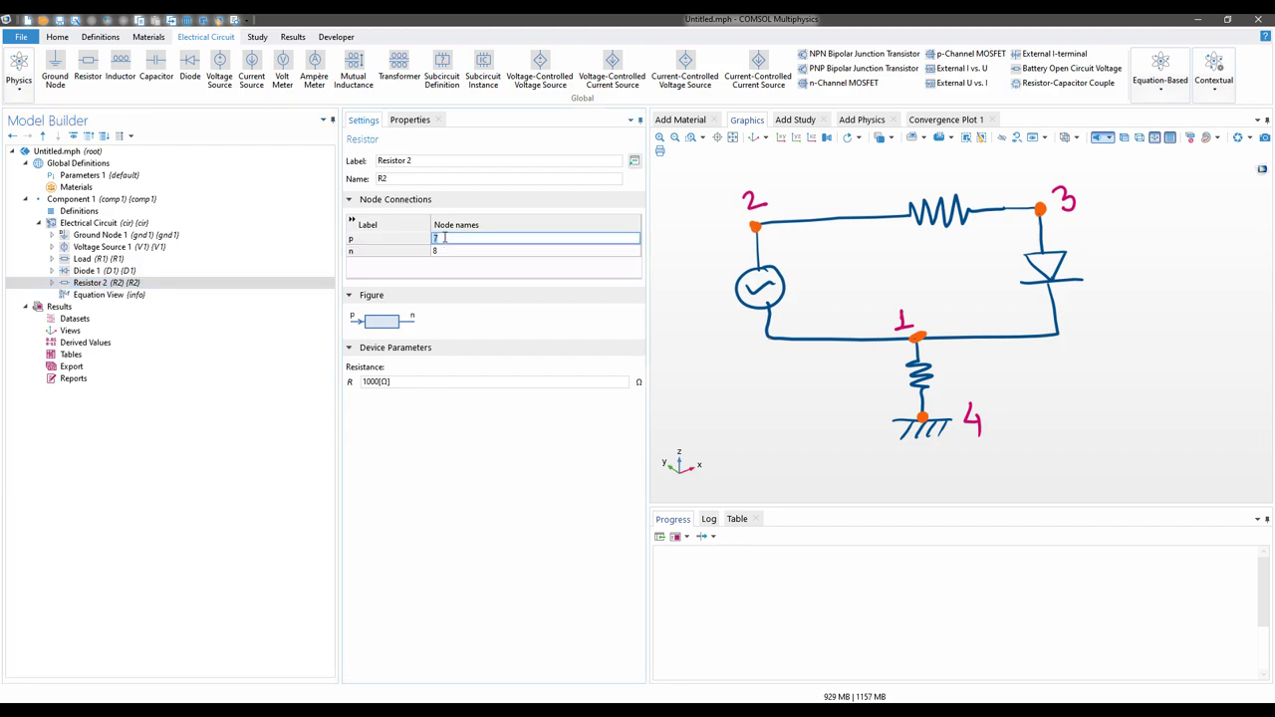
{"action": "type", "text": "1"}
{"action": "left_click", "coordinate": [445, 251]}
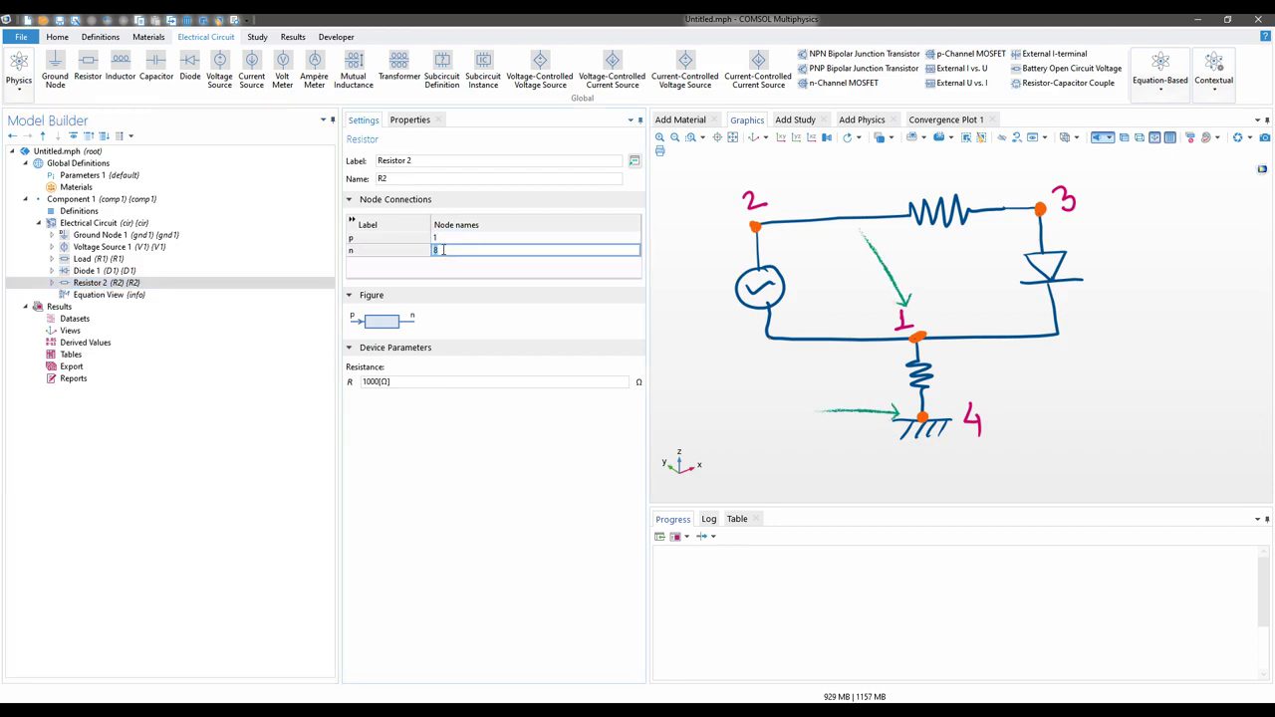
{"action": "type", "text": "4"}
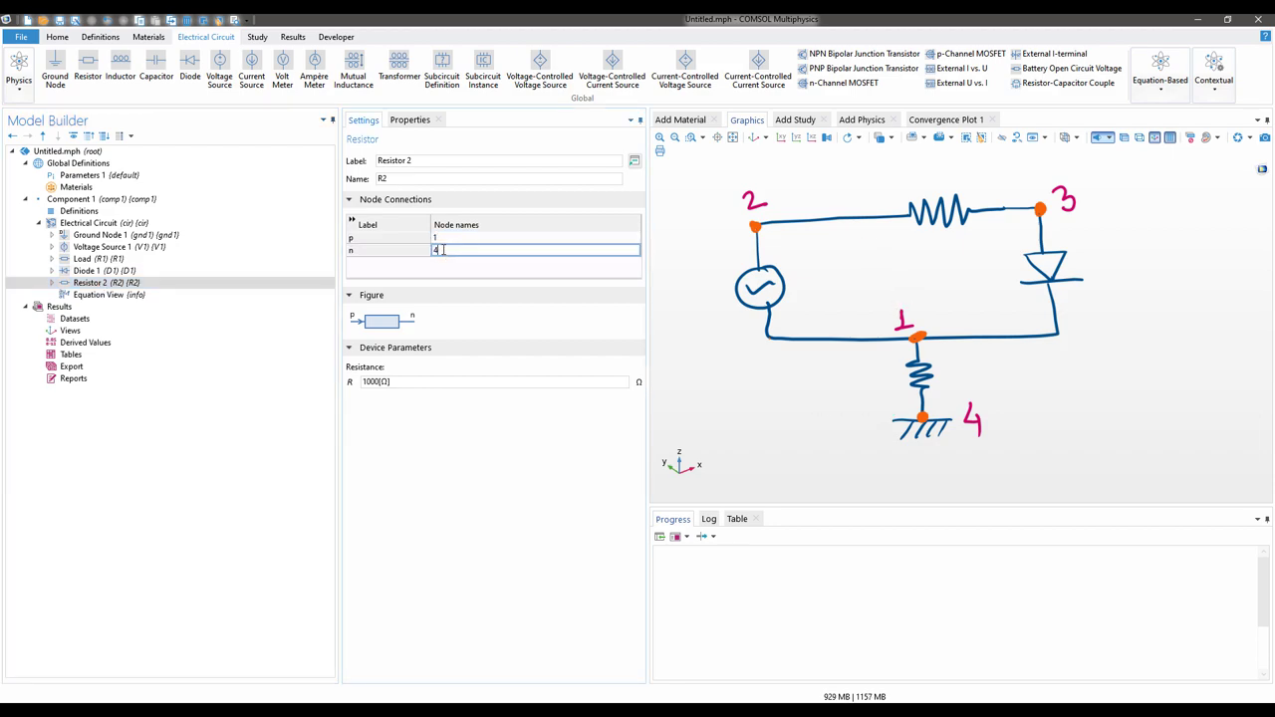
{"action": "left_click", "coordinate": [156, 239]}
{"action": "left_click", "coordinate": [444, 239]}
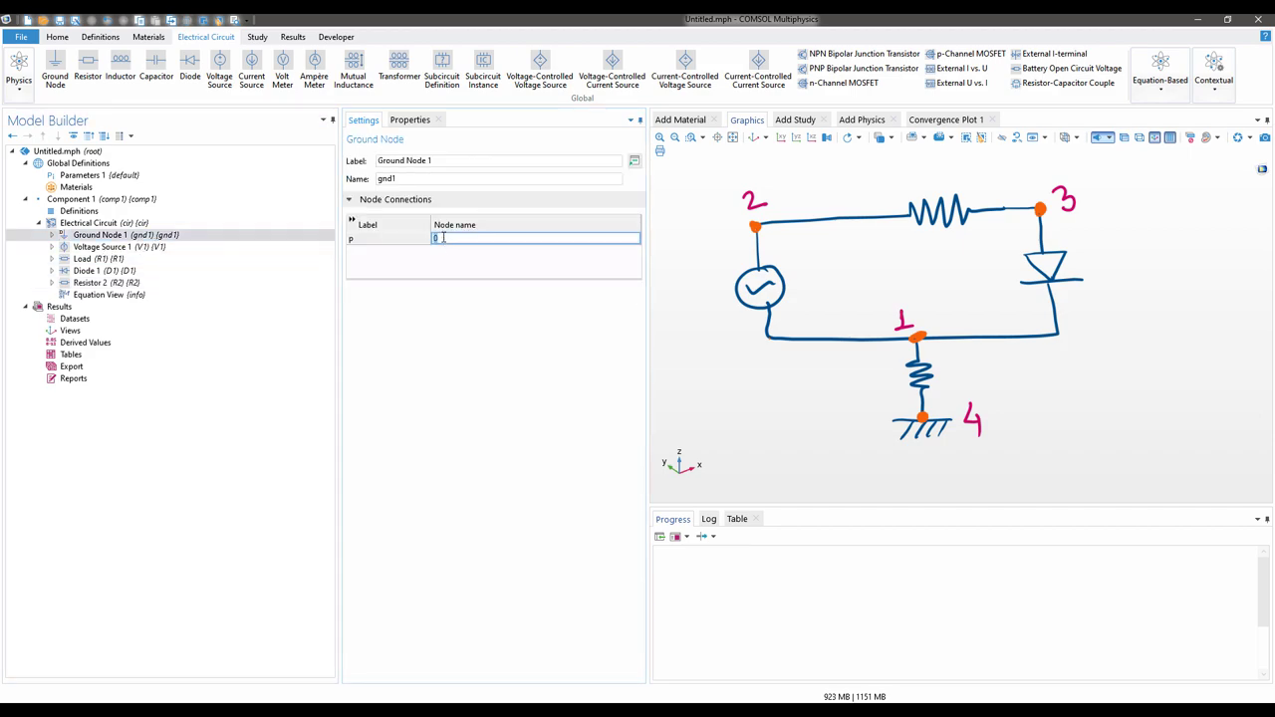
{"action": "type", "text": "4"}
{"action": "left_click", "coordinate": [441, 266]}
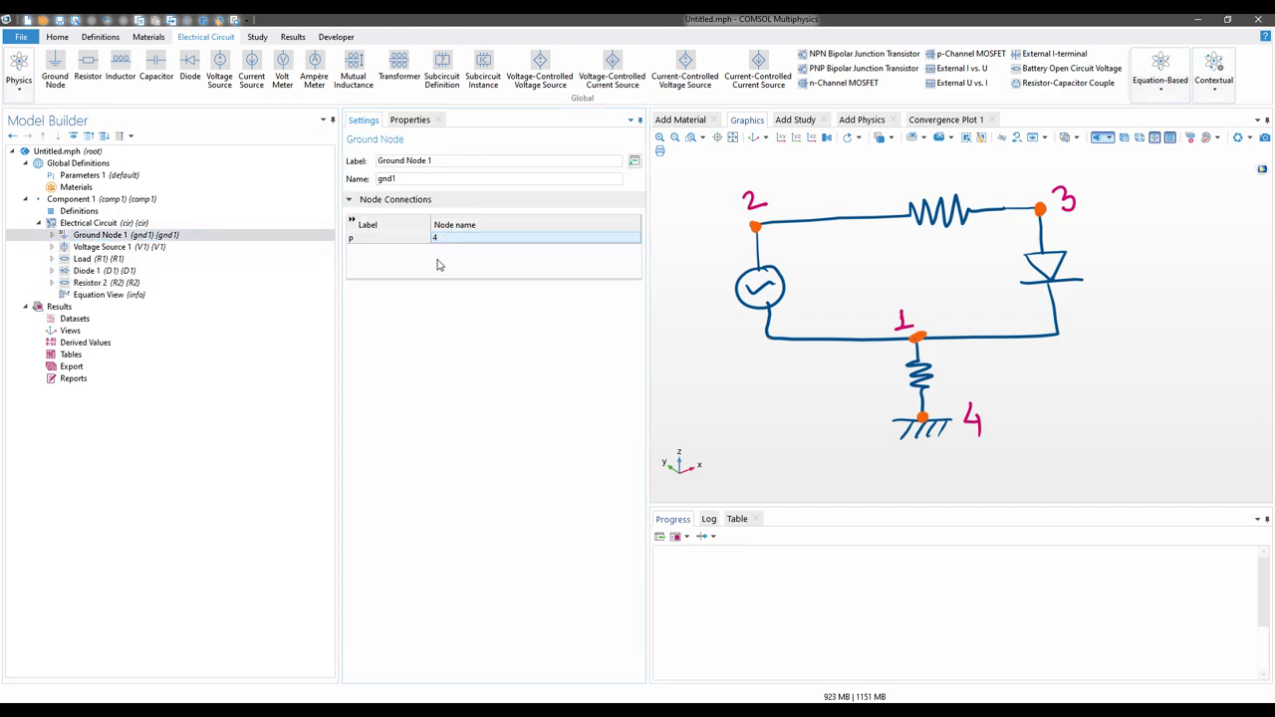
Raise Resistor 2's resistance to 100000 Ω.
{"action": "left_click", "coordinate": [118, 284]}
{"action": "left_click", "coordinate": [375, 383]}
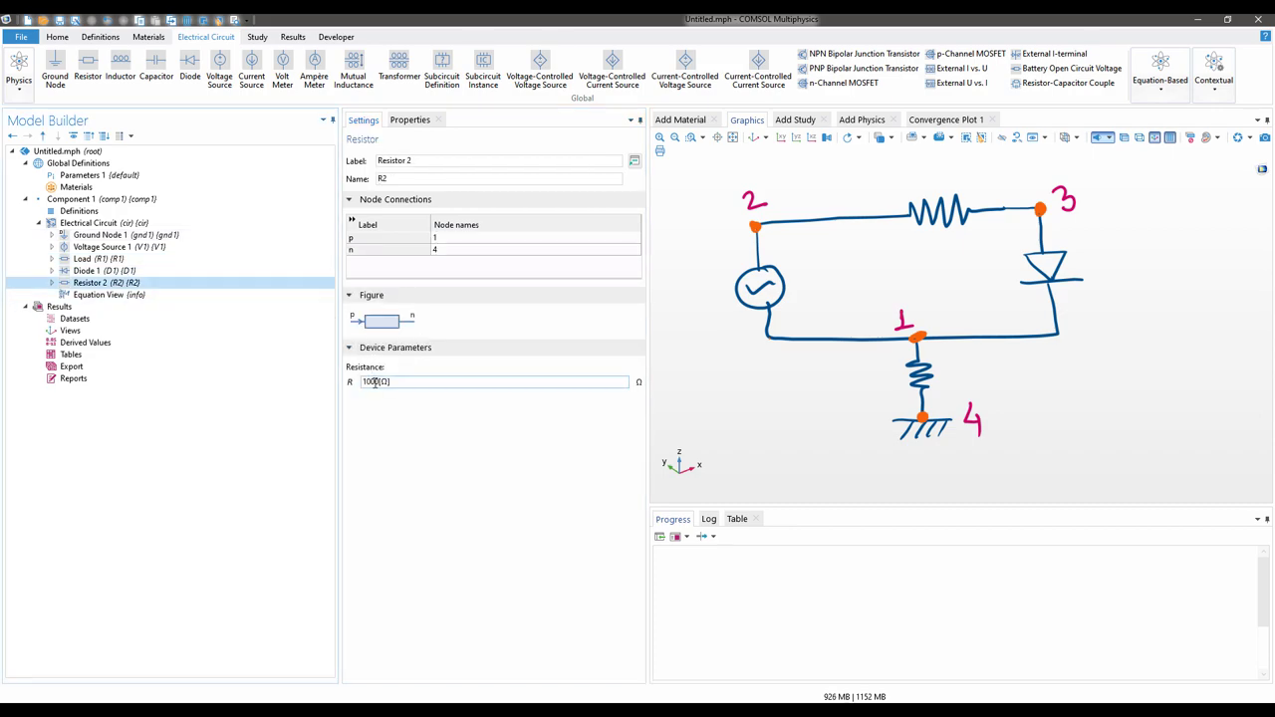
{"action": "left_click", "coordinate": [375, 382]}
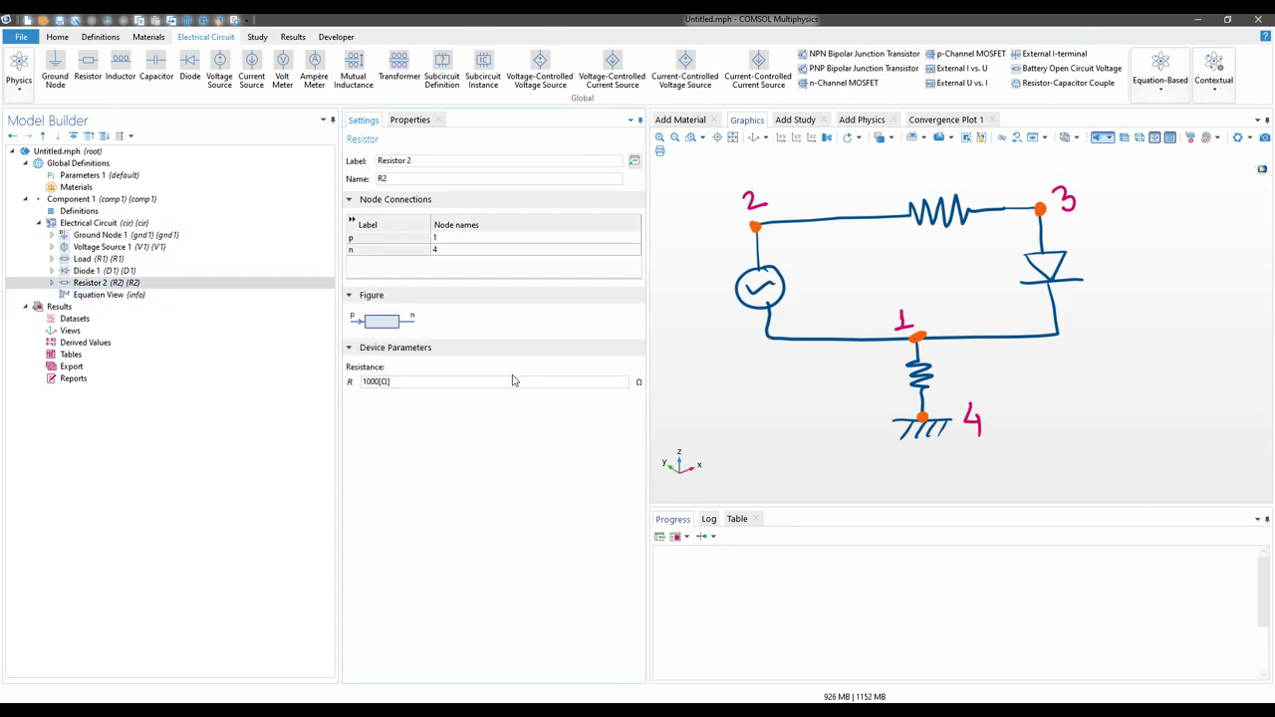
{"action": "type", "text": "00"}
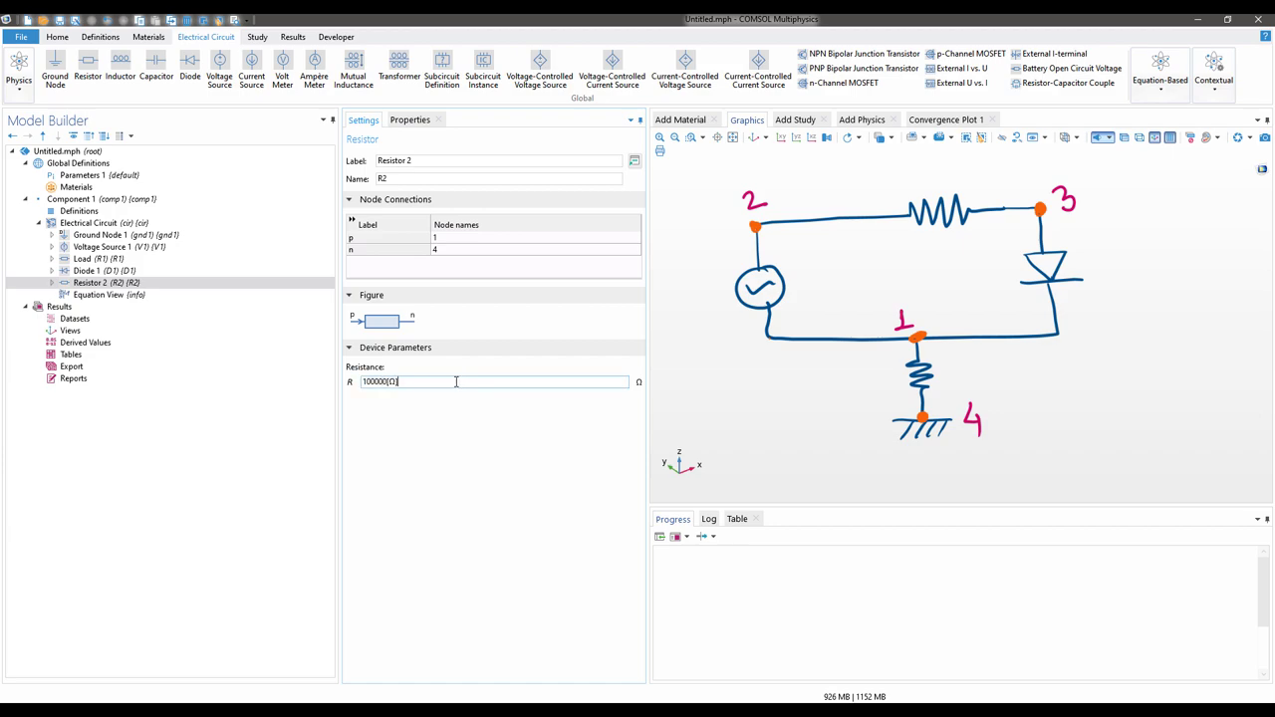
{"action": "left_click", "coordinate": [423, 366]}
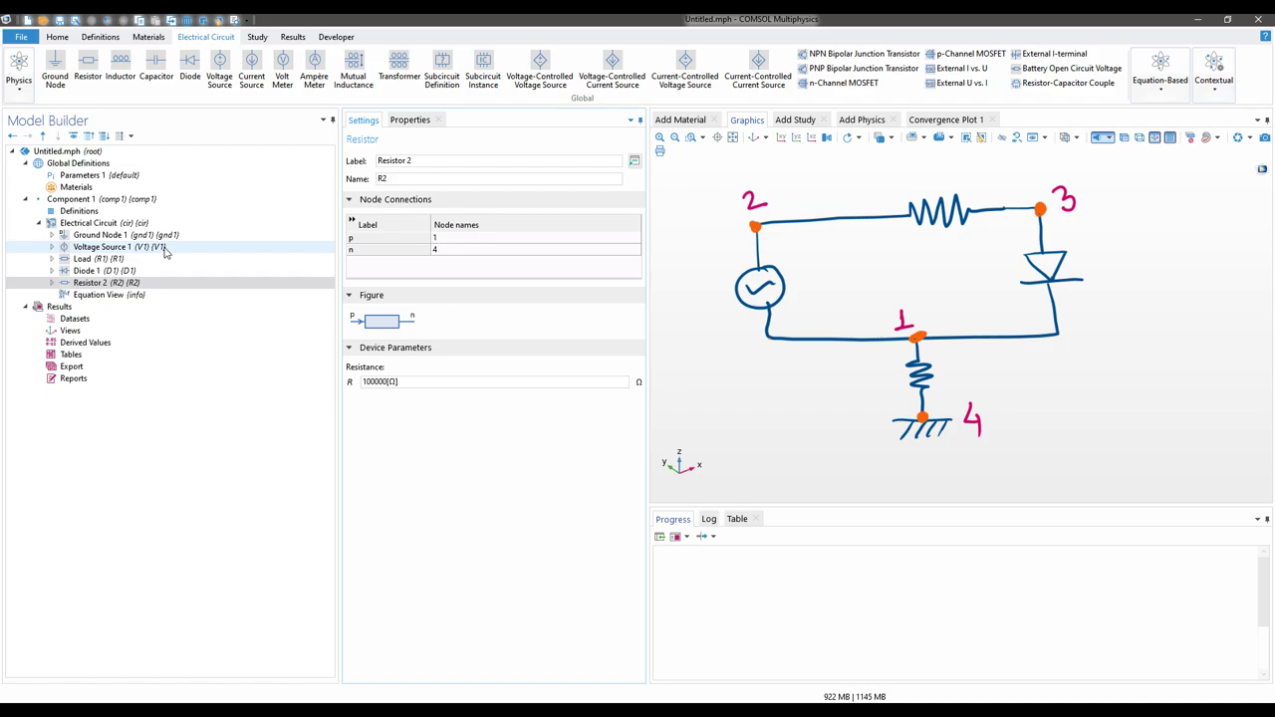
Add a Time Dependent study to the model.
{"action": "left_click", "coordinate": [258, 36]}
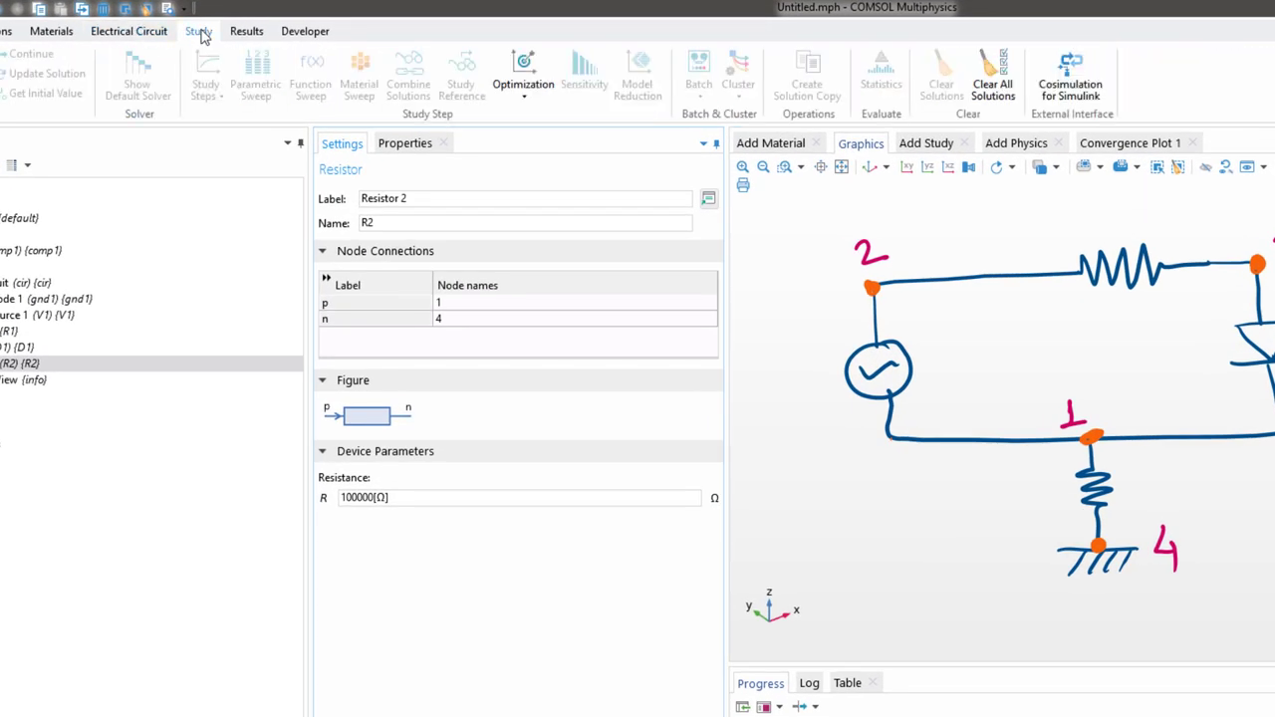
{"action": "left_click", "coordinate": [936, 145]}
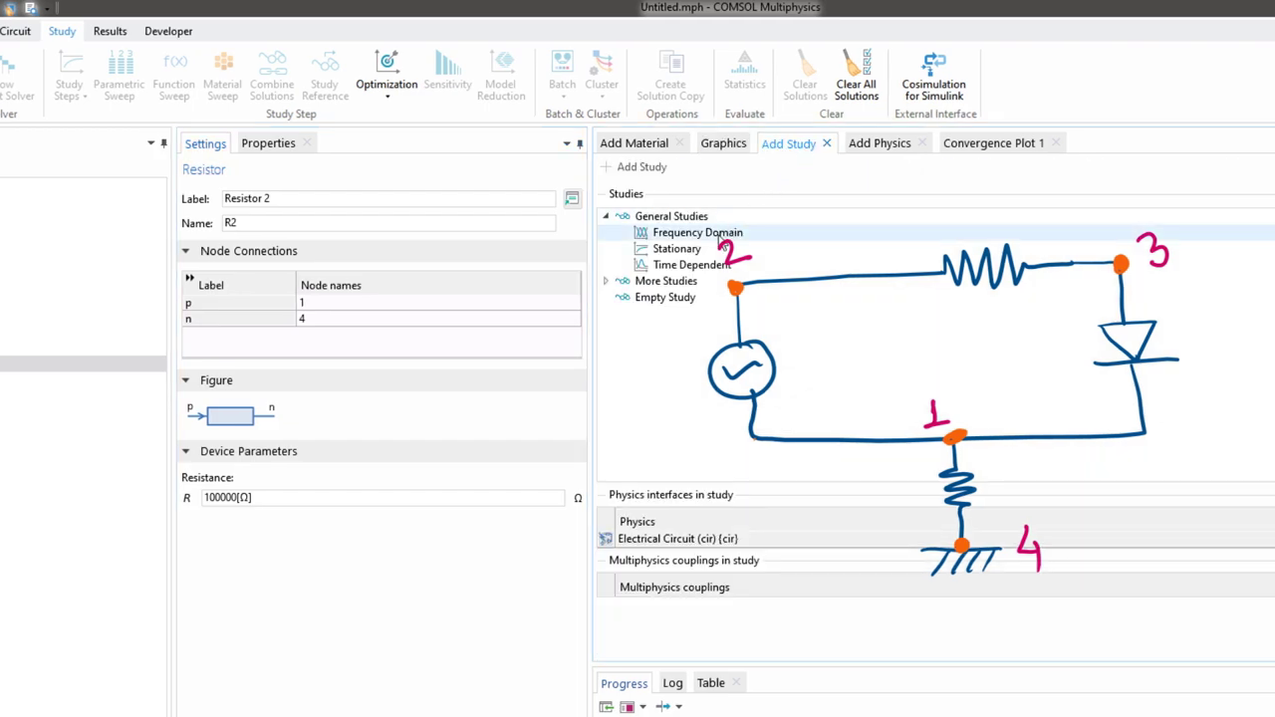
{"action": "left_click_drag", "start_coordinate": [709, 266], "coordinate": [707, 273]}
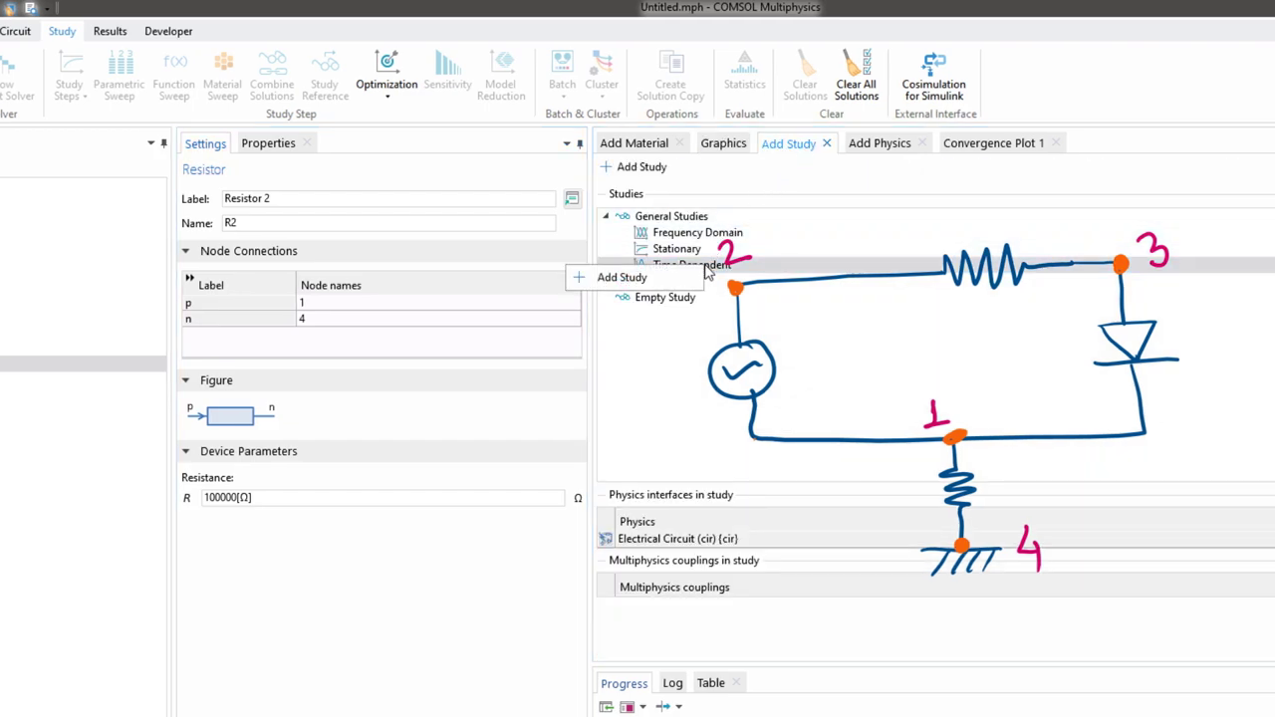
{"action": "left_click", "coordinate": [663, 284]}
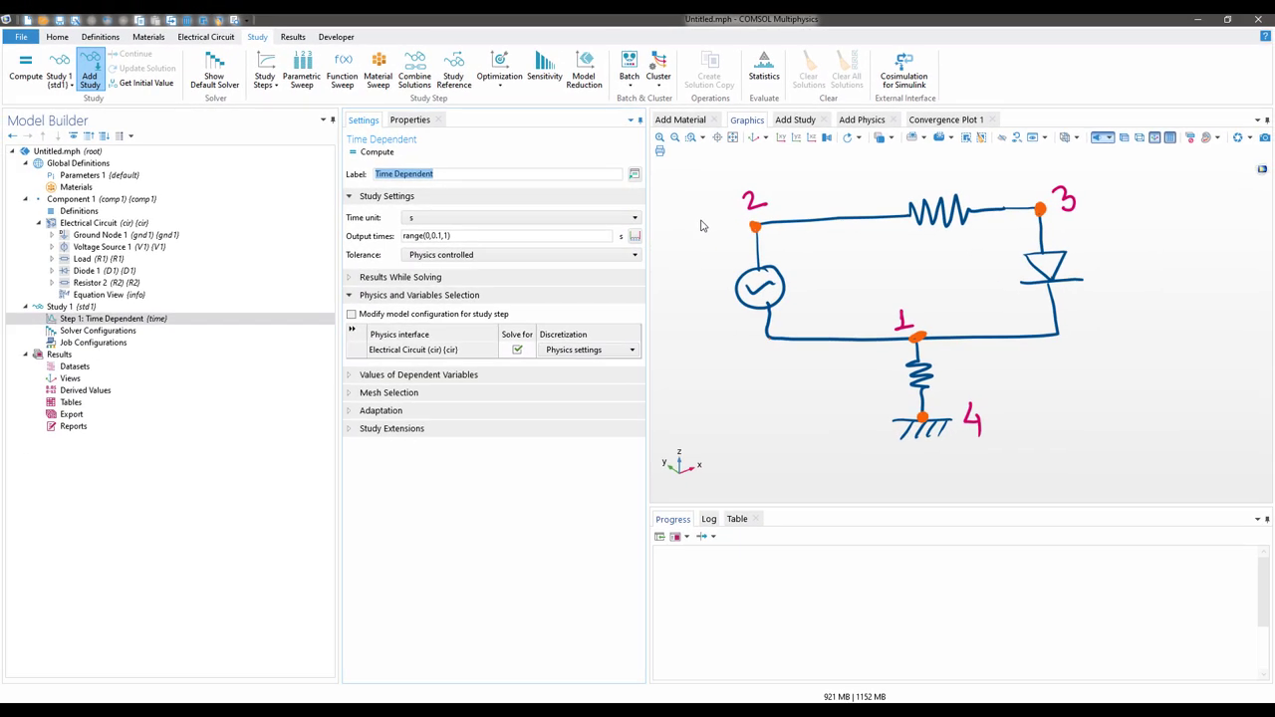
Set the Time Dependent step's time unit to ms.
{"action": "left_click", "coordinate": [82, 319]}
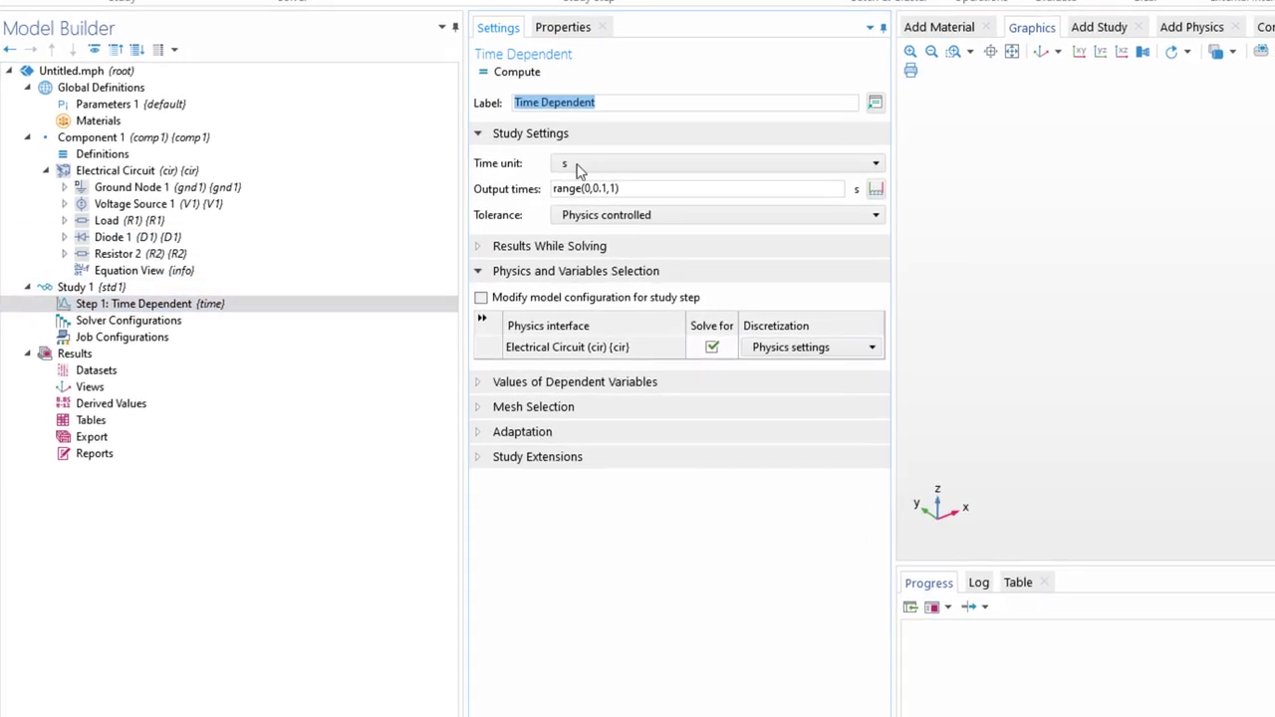
{"action": "left_click", "coordinate": [633, 163]}
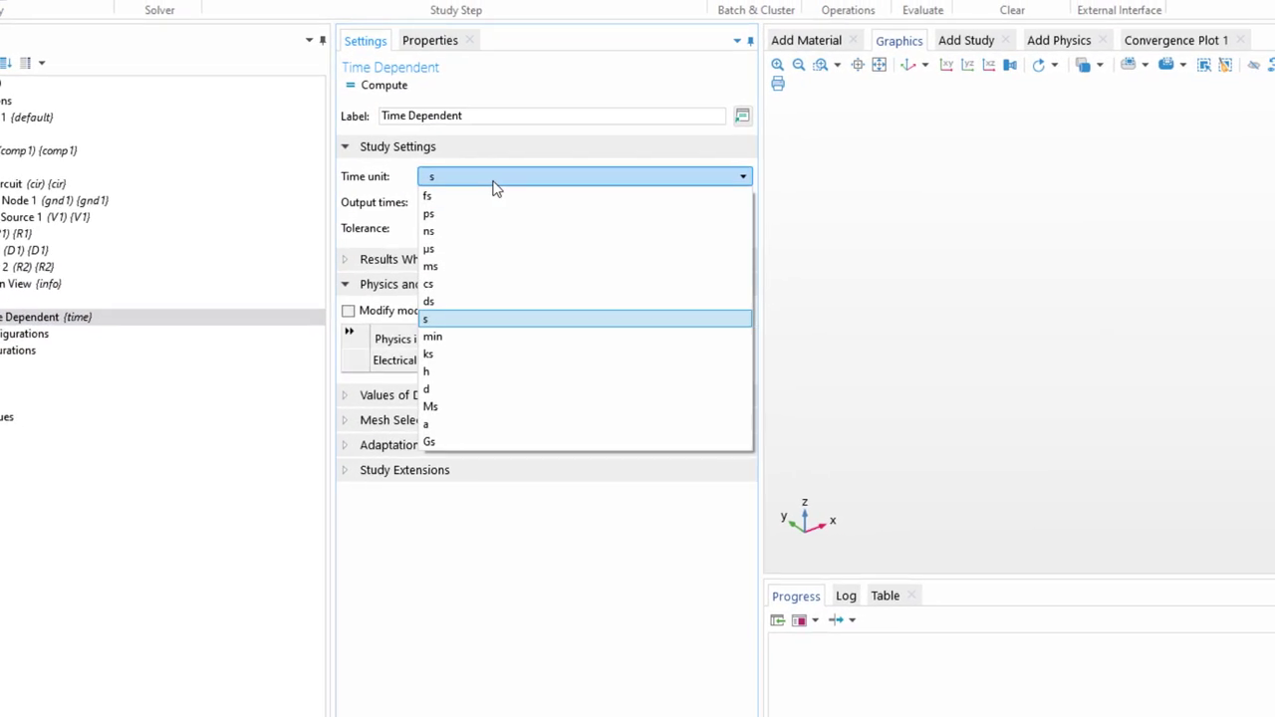
{"action": "left_click", "coordinate": [449, 268]}
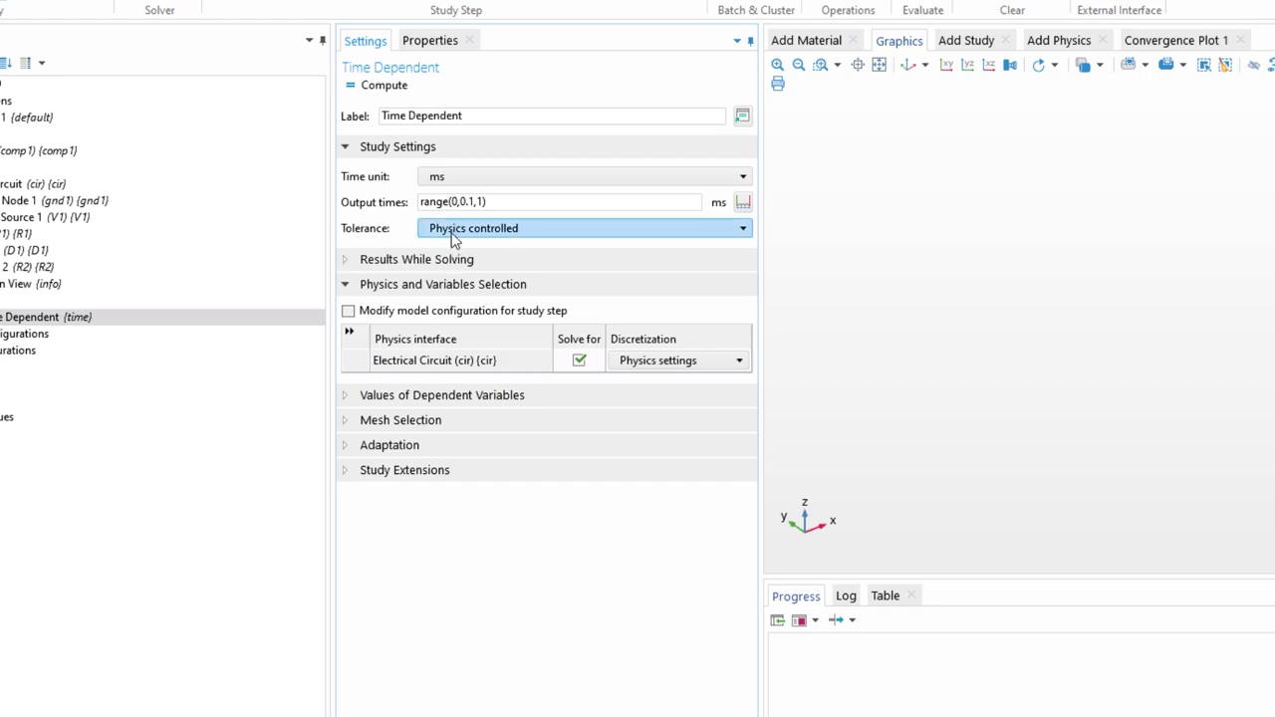
{"action": "left_click", "coordinate": [443, 202]}
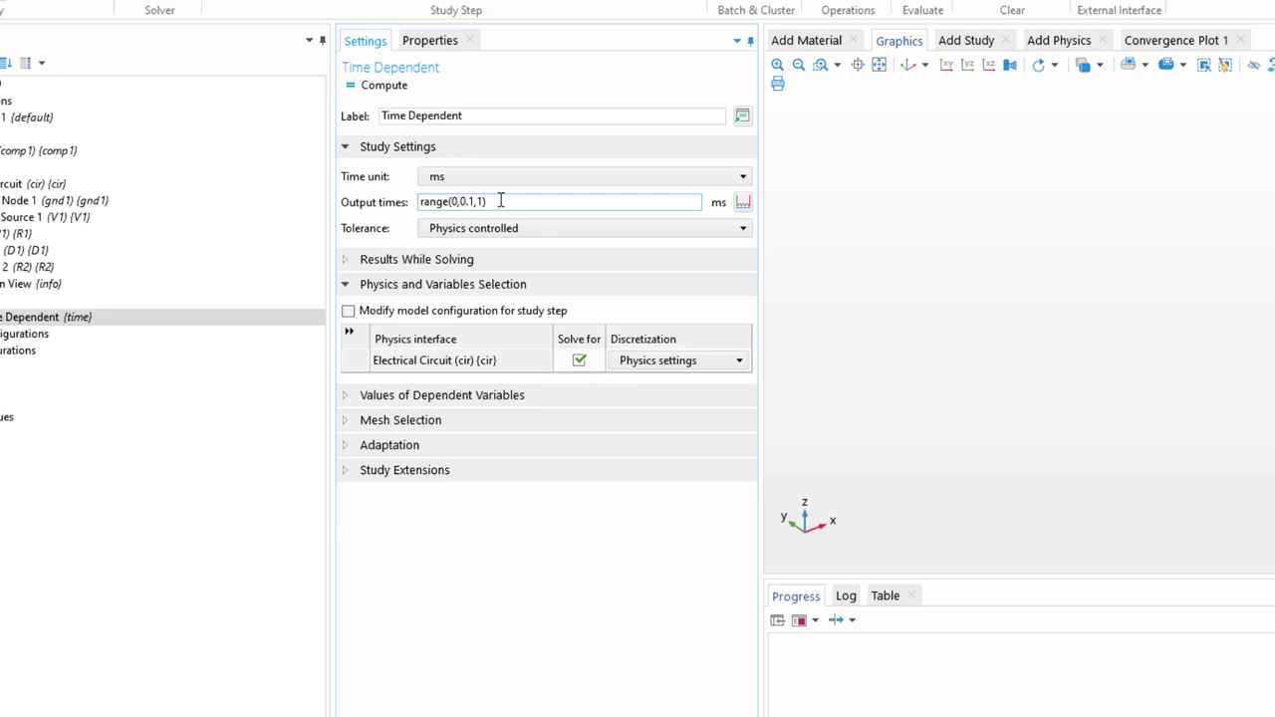
Switch Voltage Source 1 to Sine source with voltage 5 V and frequency 30 Hz.
{"action": "left_click", "coordinate": [44, 223]}
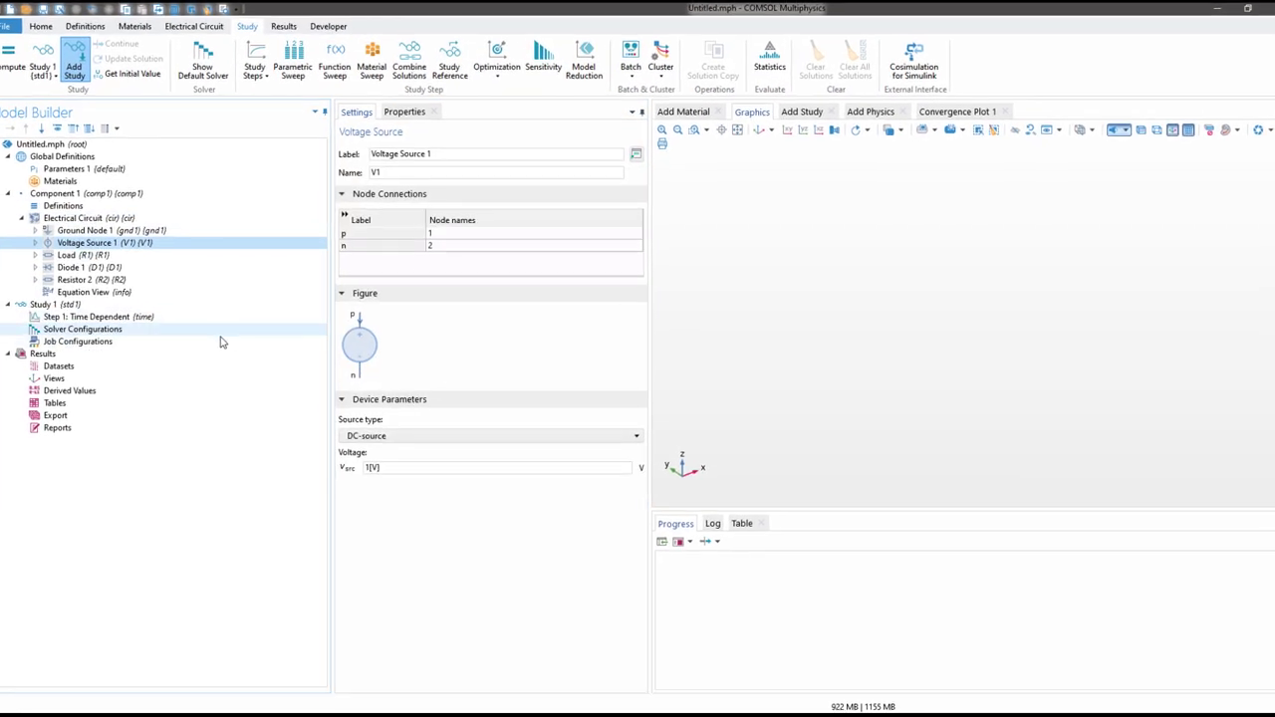
{"action": "left_click", "coordinate": [400, 433]}
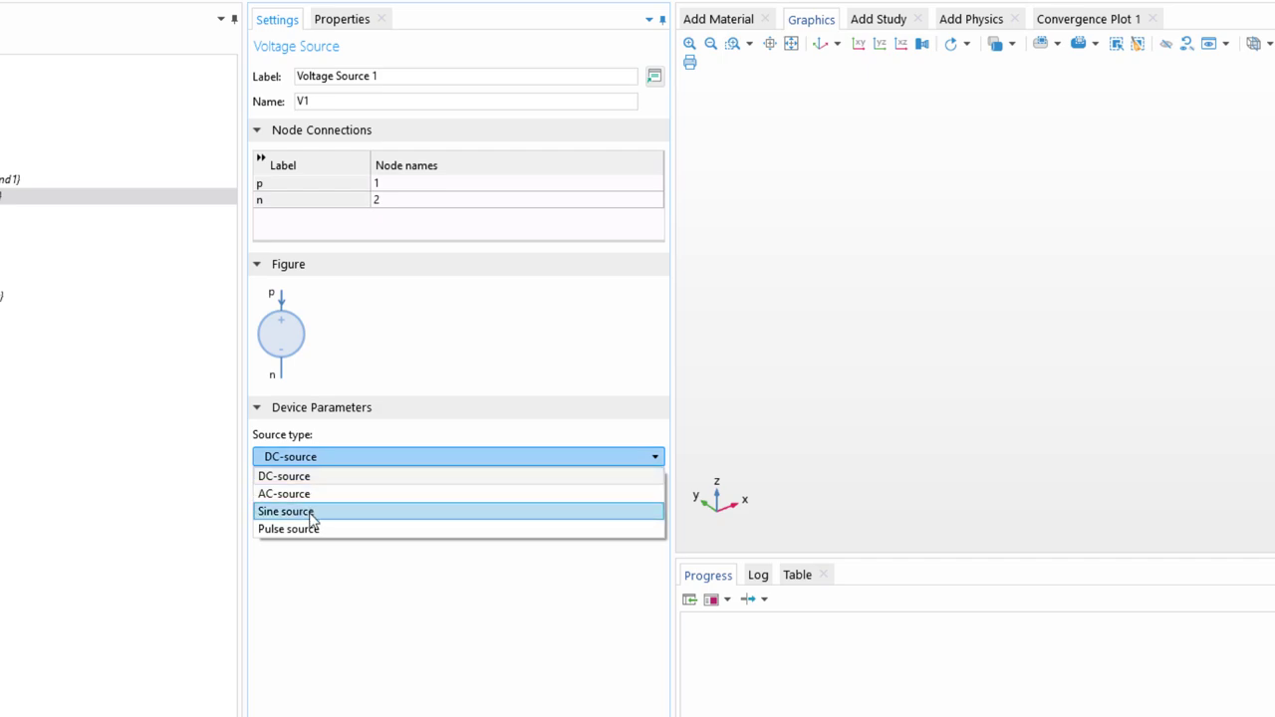
{"action": "left_click", "coordinate": [299, 512]}
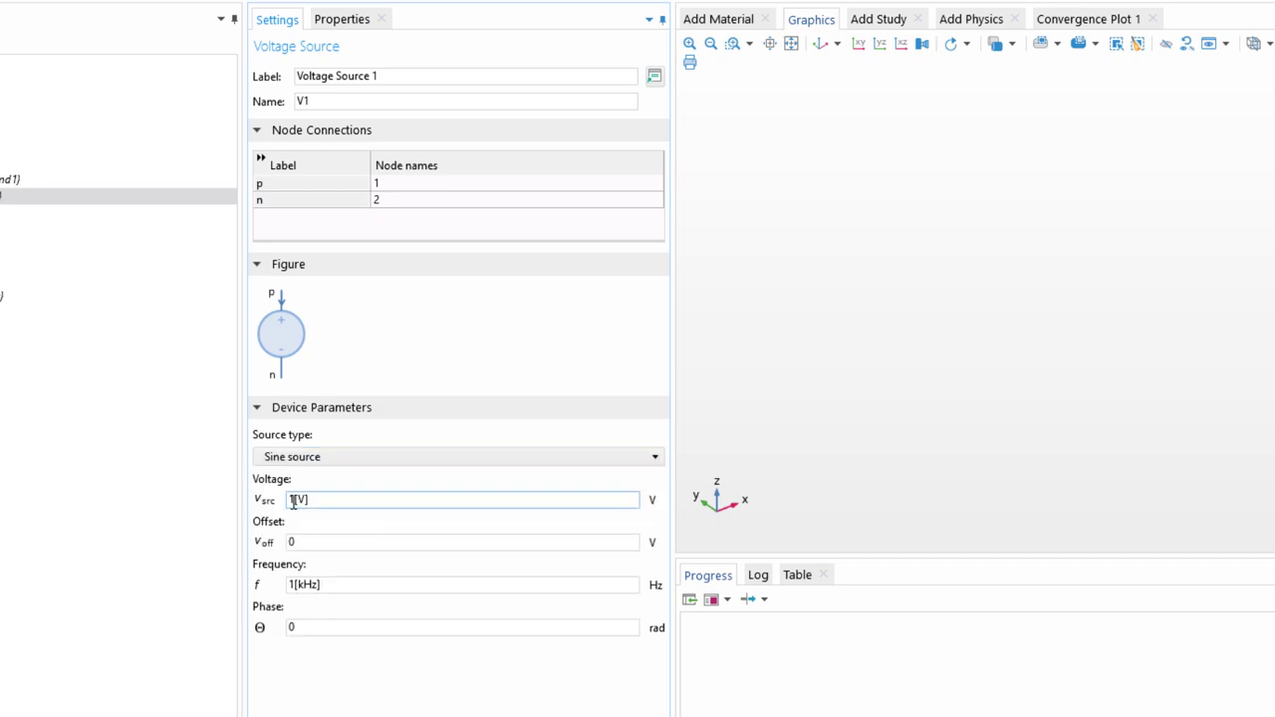
{"action": "left_click_drag", "start_coordinate": [291, 502], "coordinate": [299, 505]}
{"action": "type", "text": "5"}
{"action": "left_click", "coordinate": [298, 585]}
{"action": "left_click_drag", "start_coordinate": [327, 586], "coordinate": [252, 595]}
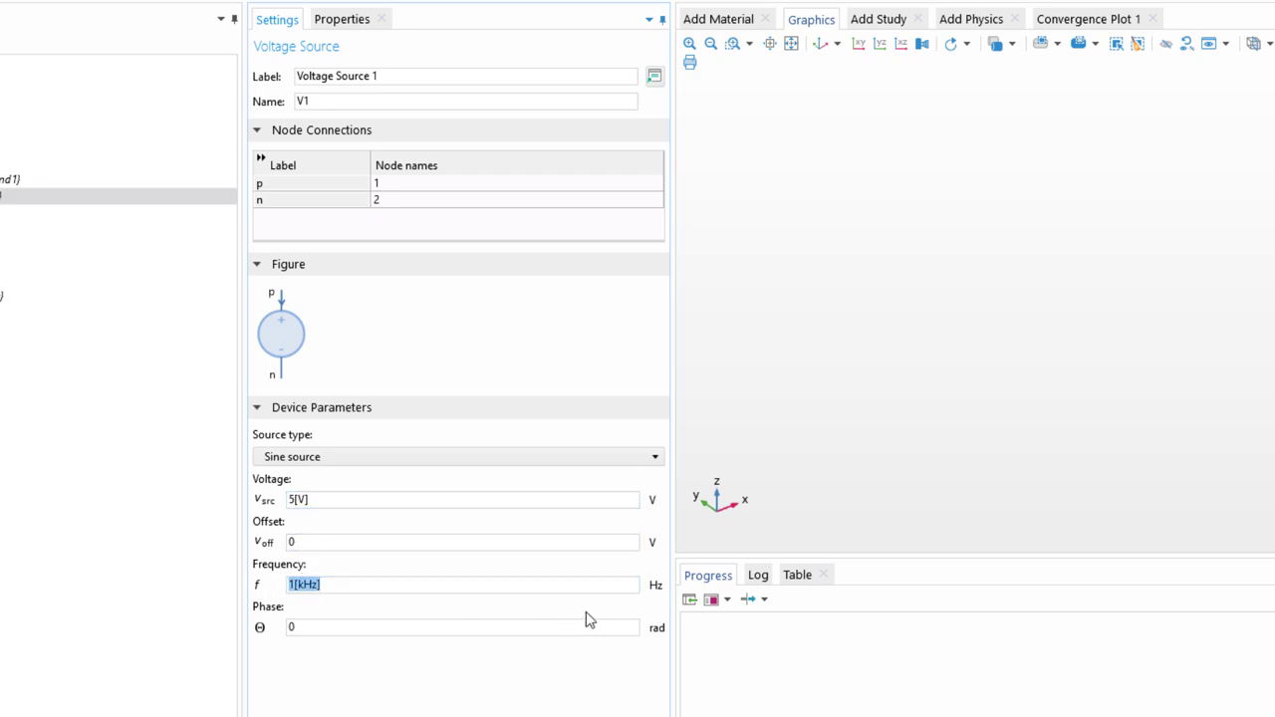
{"action": "type", "text": "300"}
{"action": "key", "text": "BackSpace"}
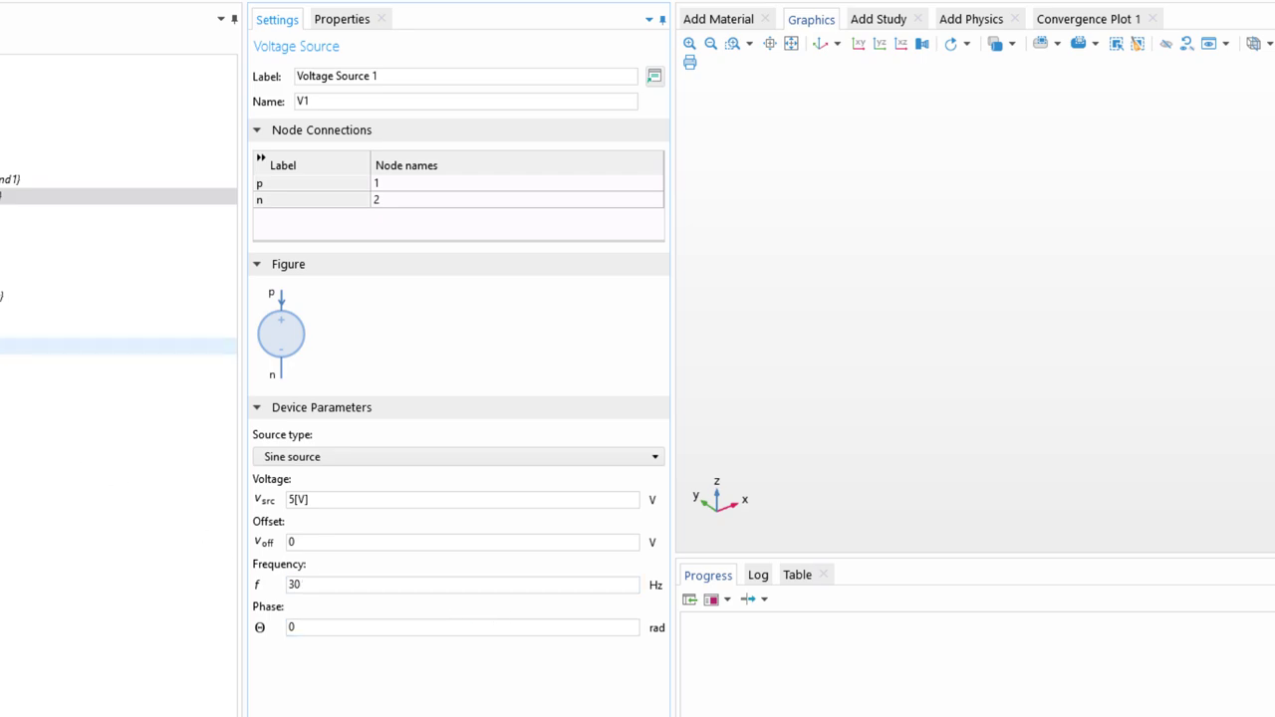
Change the output times to range(0,0.1,100) ms and compute Study 1.
{"action": "left_click", "coordinate": [120, 296]}
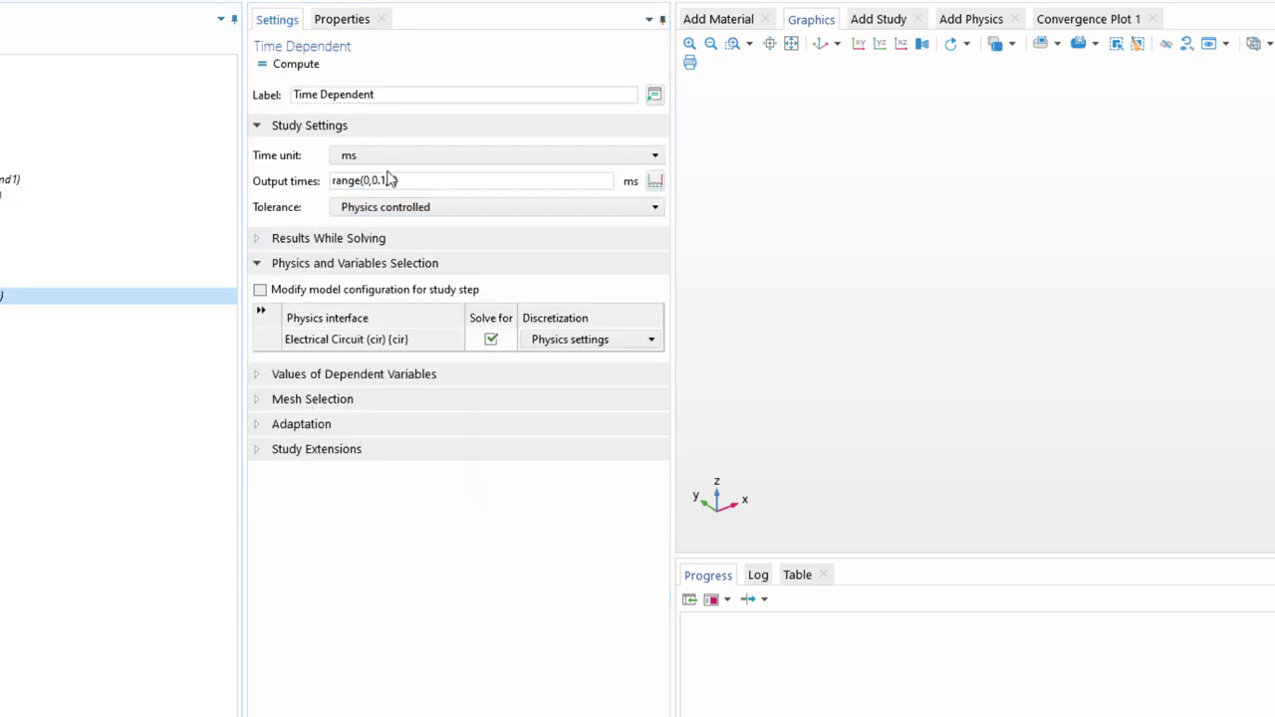
{"action": "left_click", "coordinate": [391, 180]}
{"action": "type", "text": "1"}
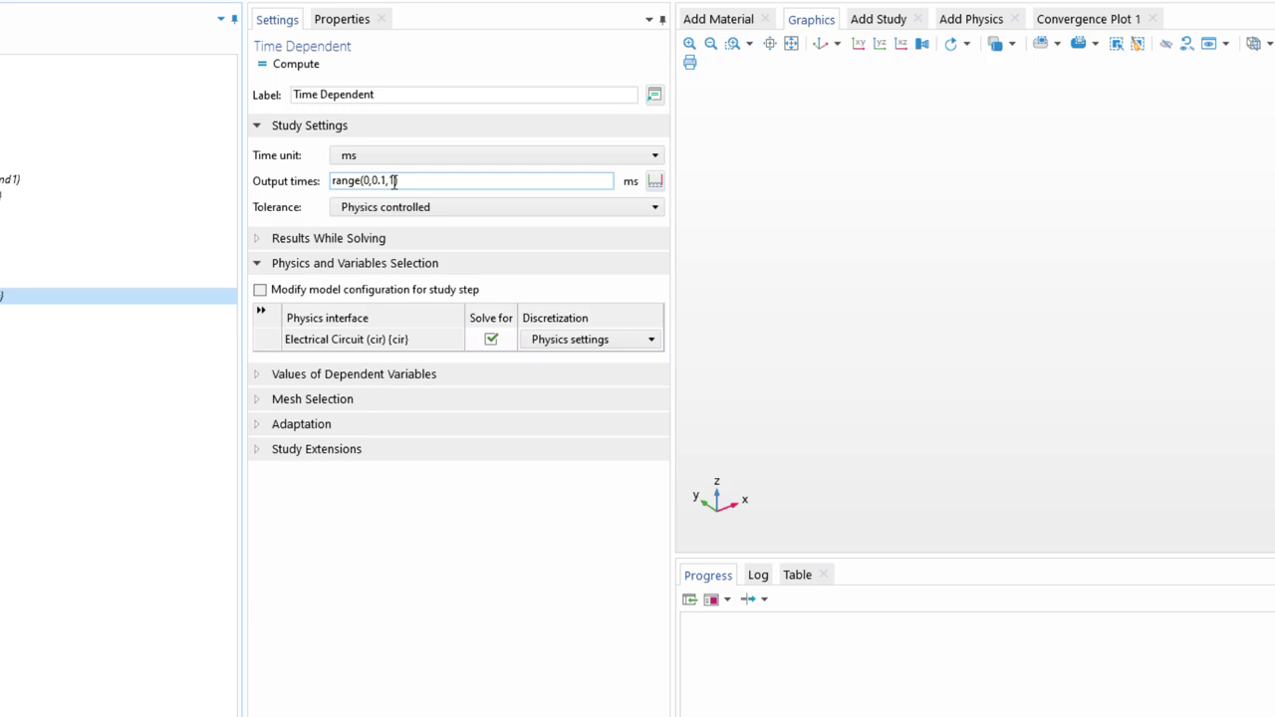
{"action": "type", "text": "00"}
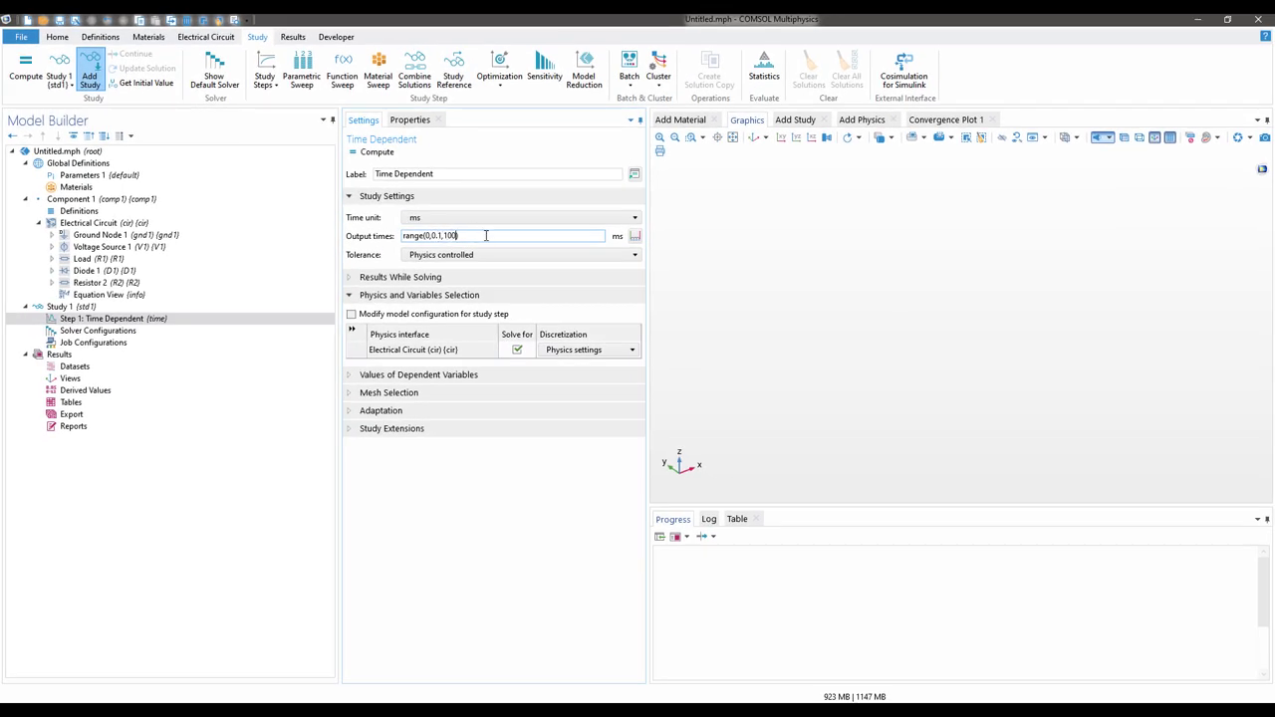
{"action": "left_click", "coordinate": [381, 155]}
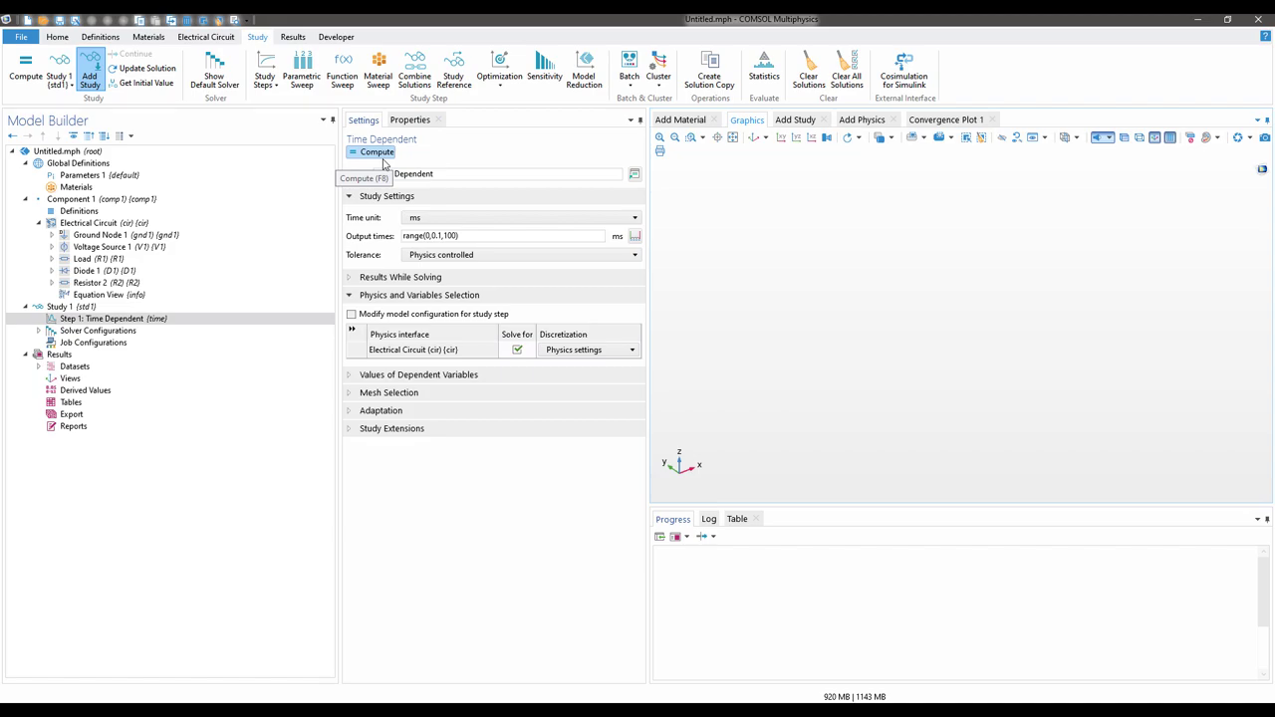
Create 1D Plot Group 1 under Results and add a Global 1 plot to it.
{"action": "left_click", "coordinate": [68, 355]}
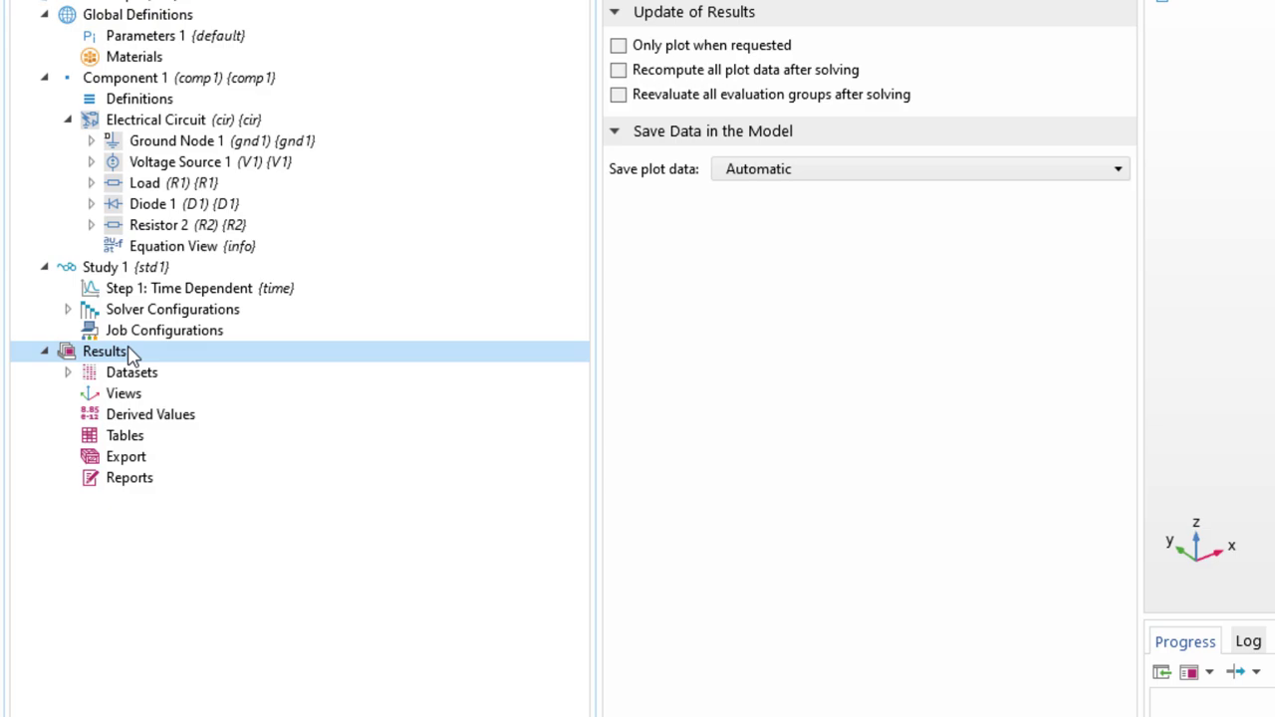
{"action": "right_click", "coordinate": [133, 356]}
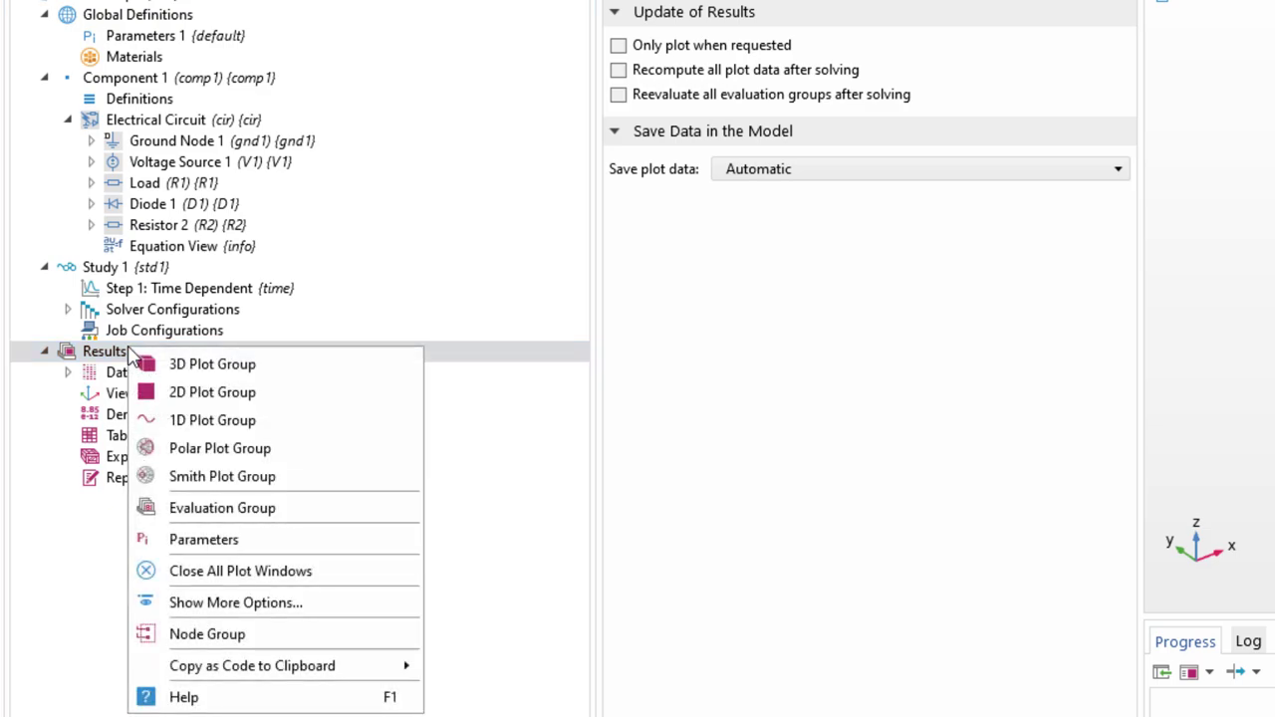
{"action": "left_click", "coordinate": [257, 427]}
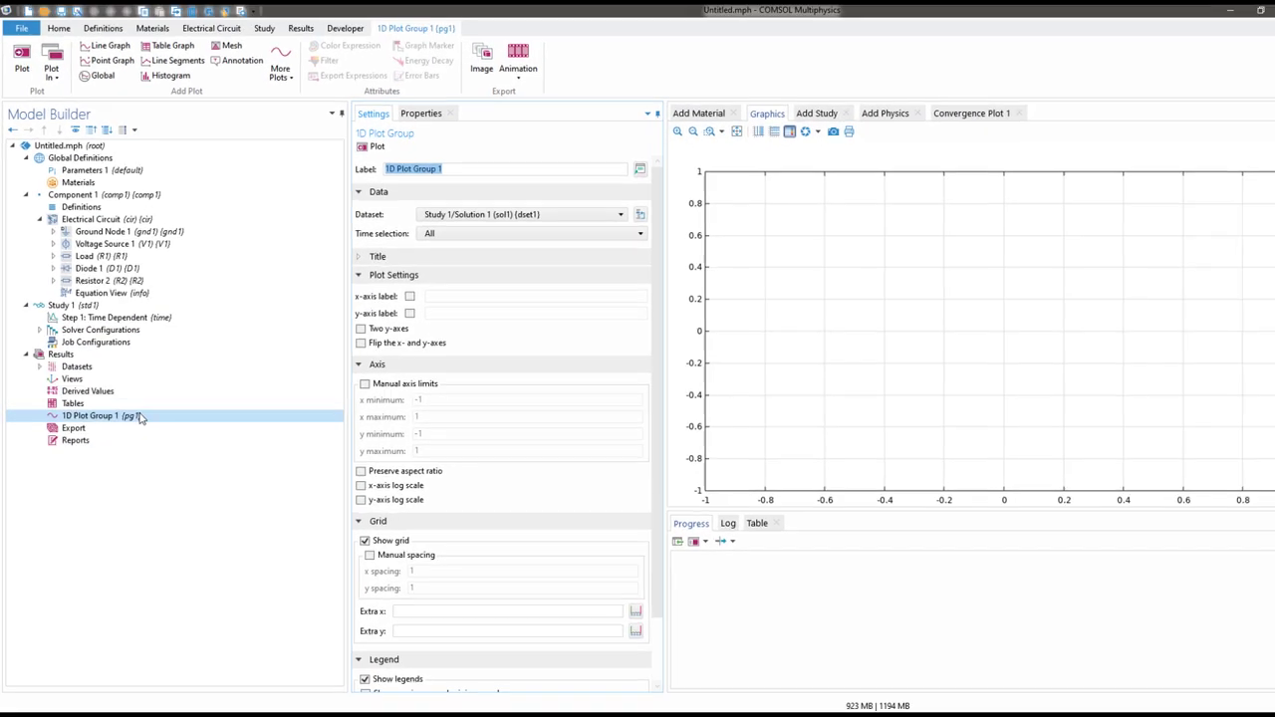
{"action": "left_click", "coordinate": [100, 84]}
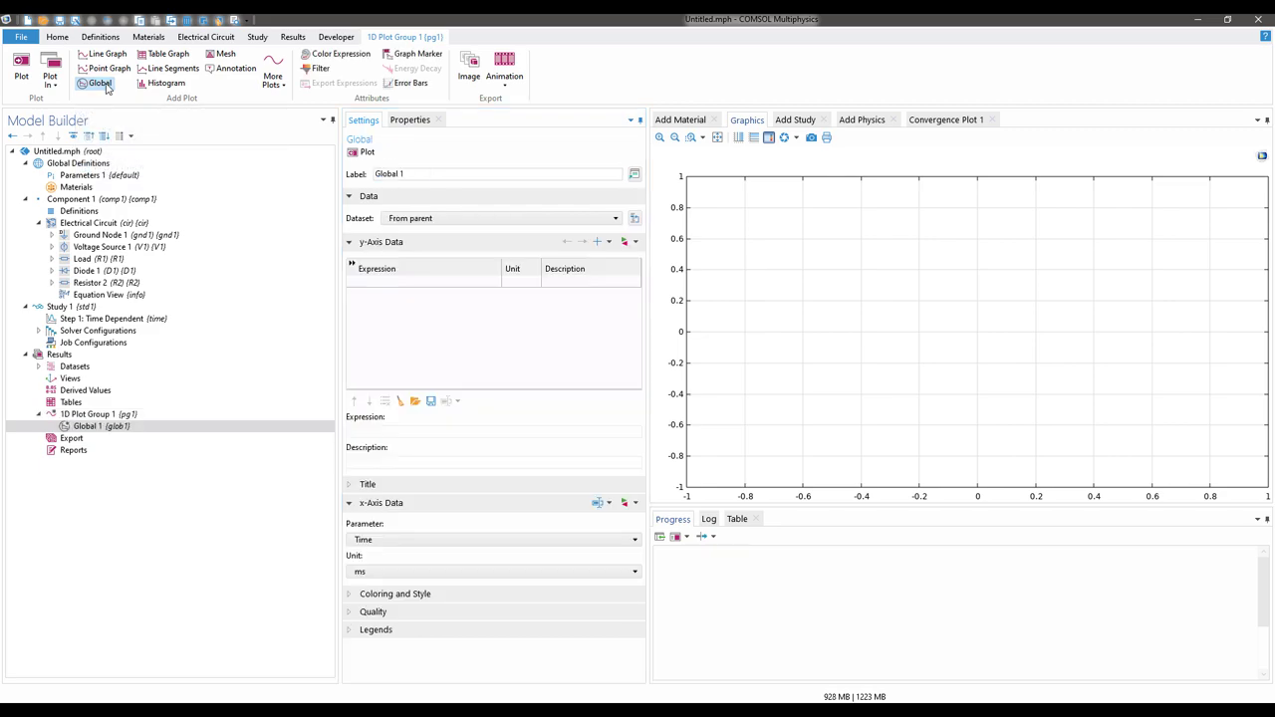
Plot comp1.cir.V1_v, showing the ±5 V source sine over 0–100 ms.
{"action": "left_click", "coordinate": [407, 284]}
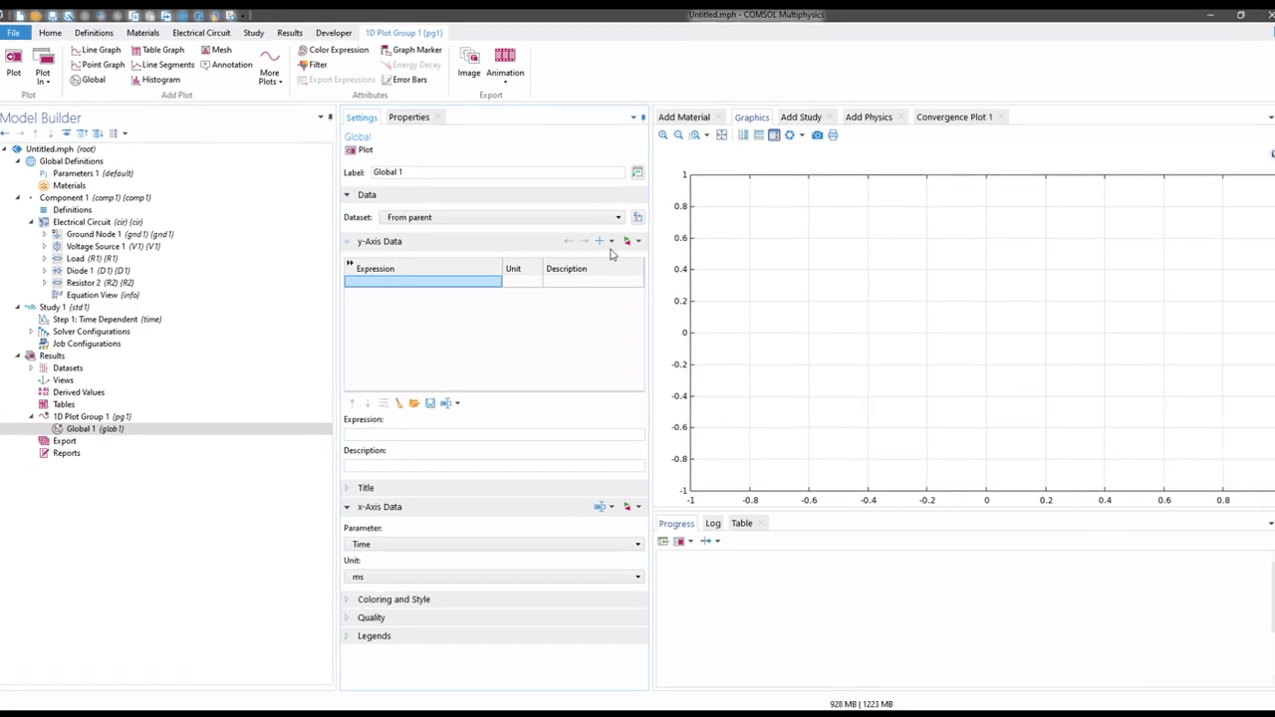
{"action": "left_click", "coordinate": [608, 246]}
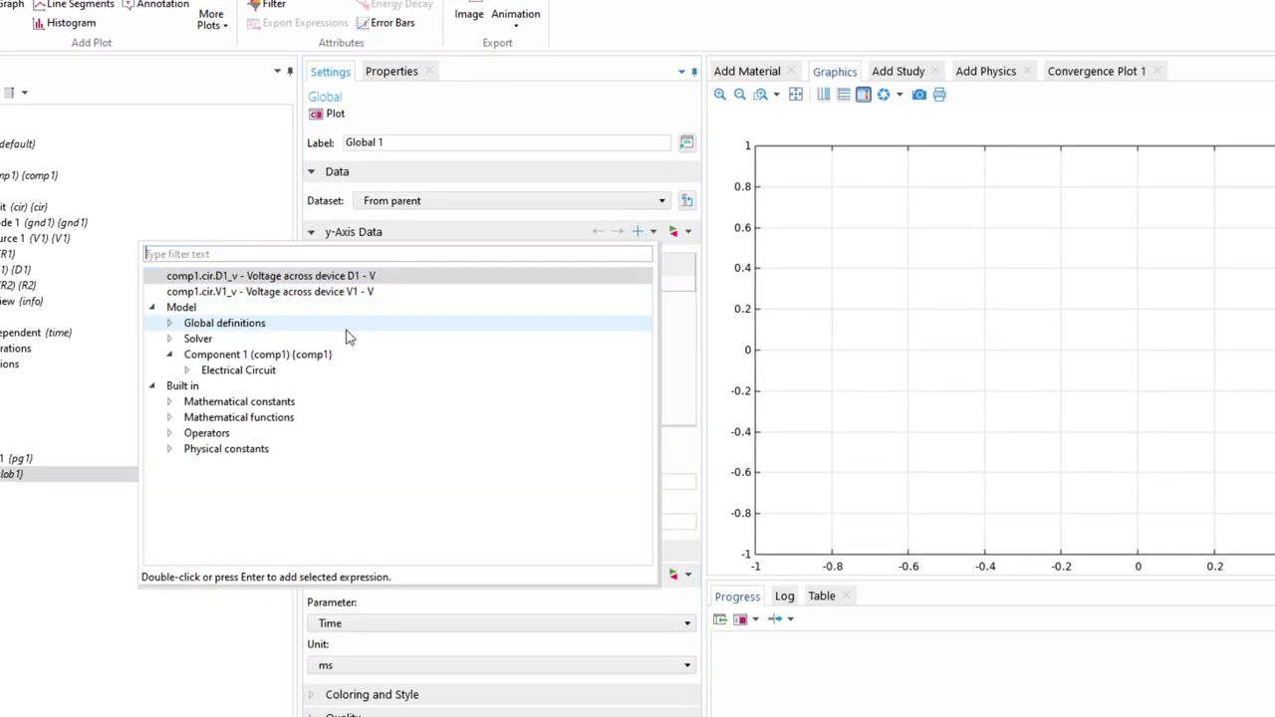
{"action": "left_click", "coordinate": [185, 370]}
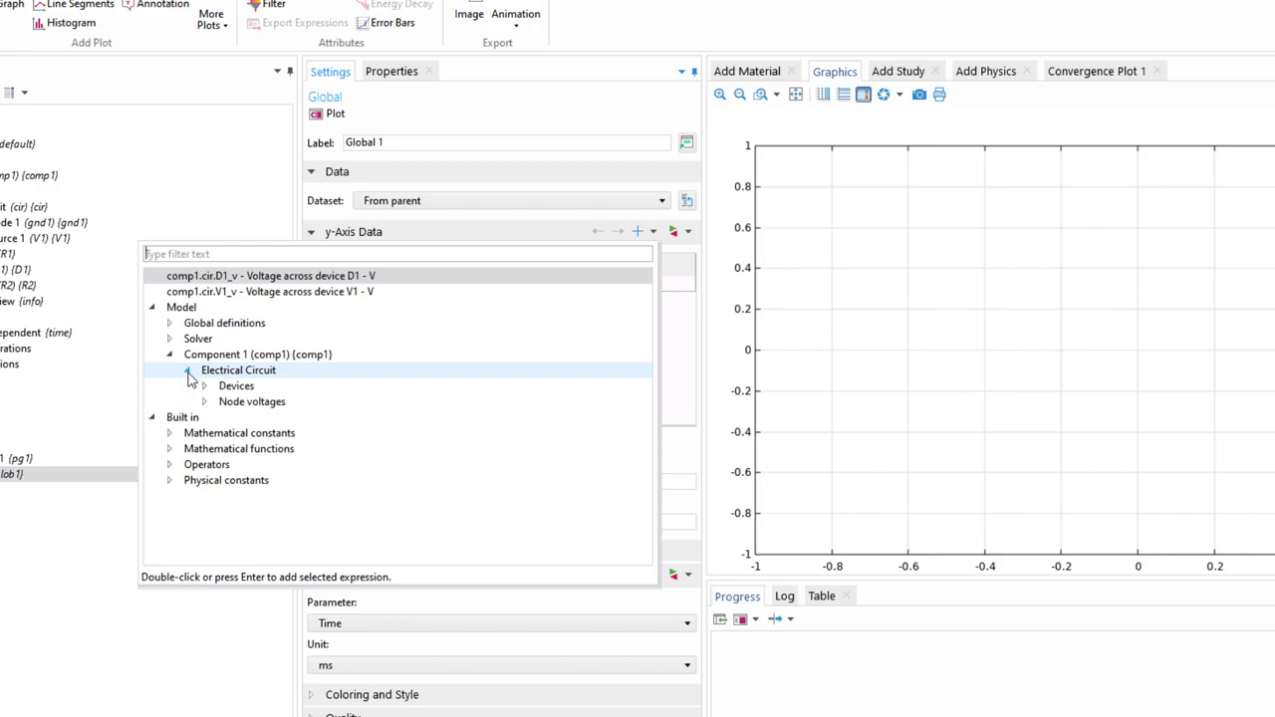
{"action": "left_click", "coordinate": [204, 387]}
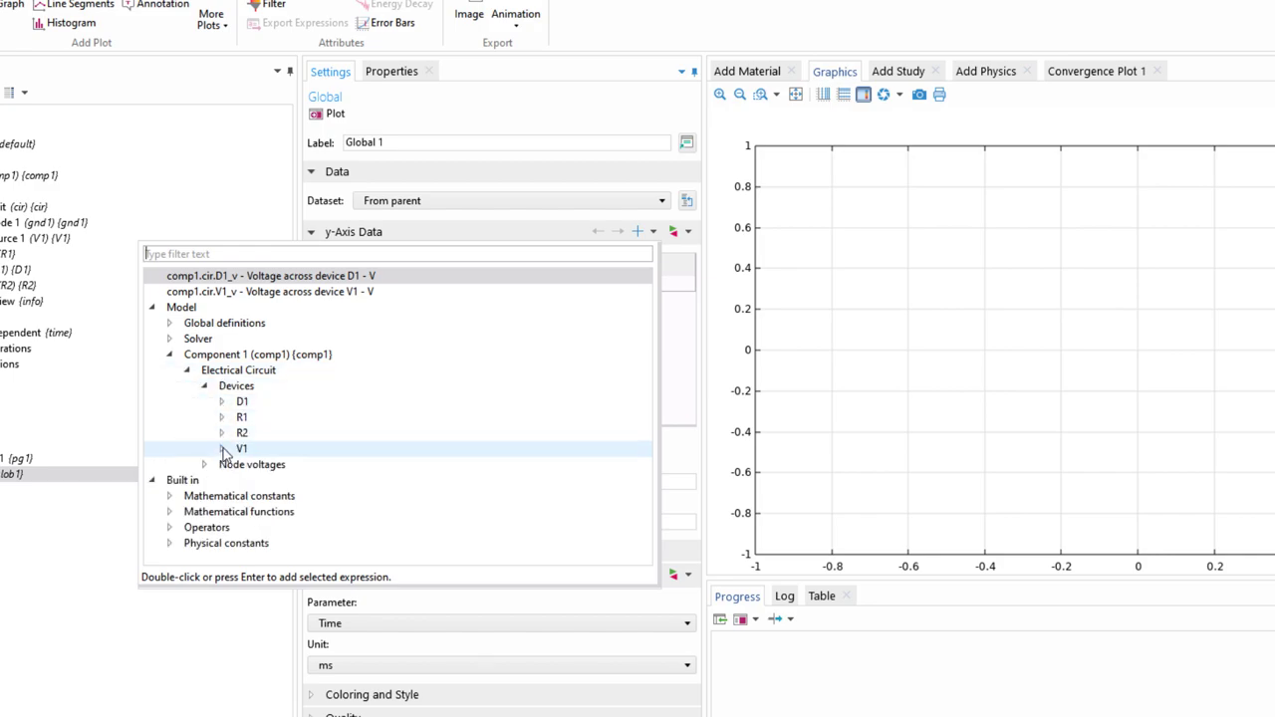
{"action": "left_click", "coordinate": [222, 449]}
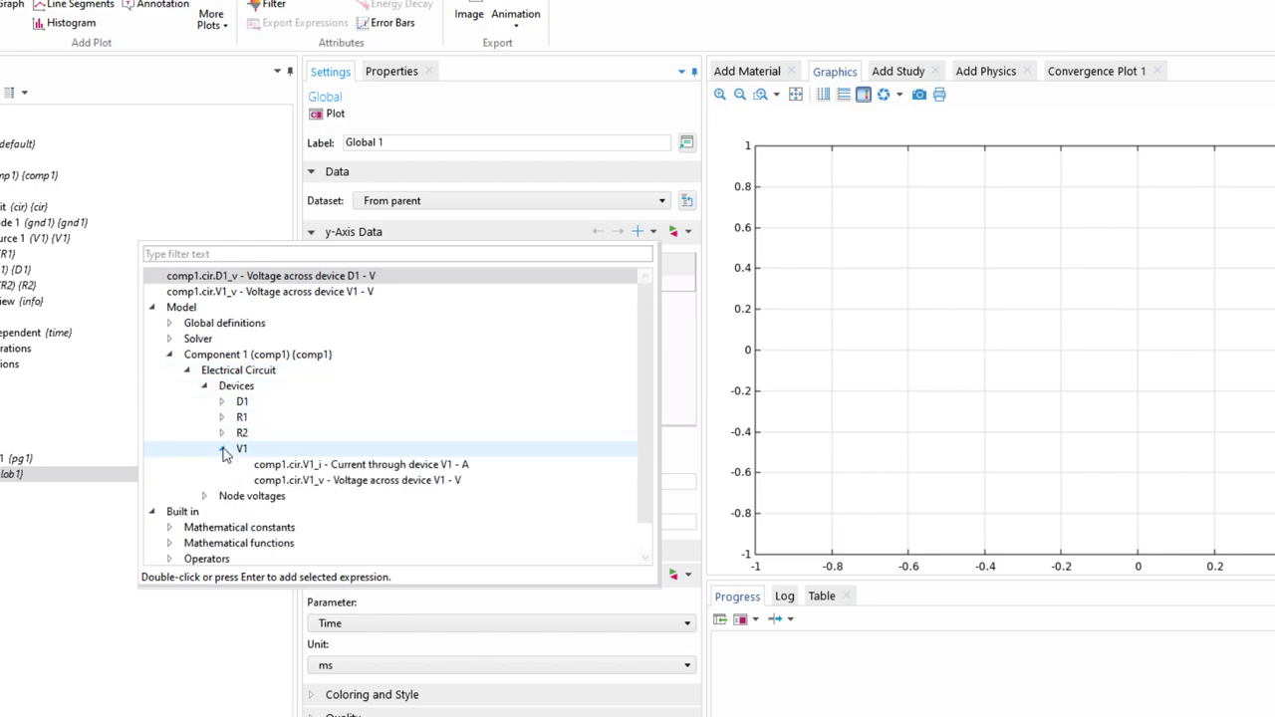
{"action": "double_click", "coordinate": [404, 482]}
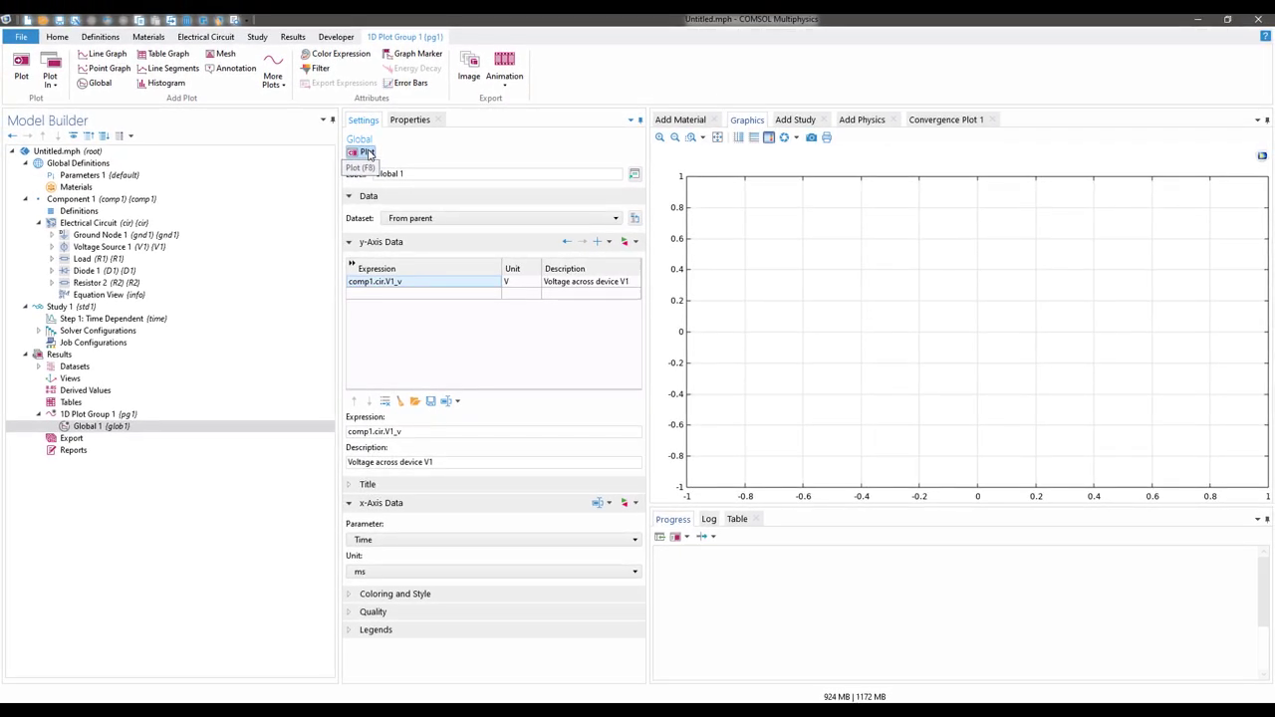
{"action": "left_click", "coordinate": [365, 152]}
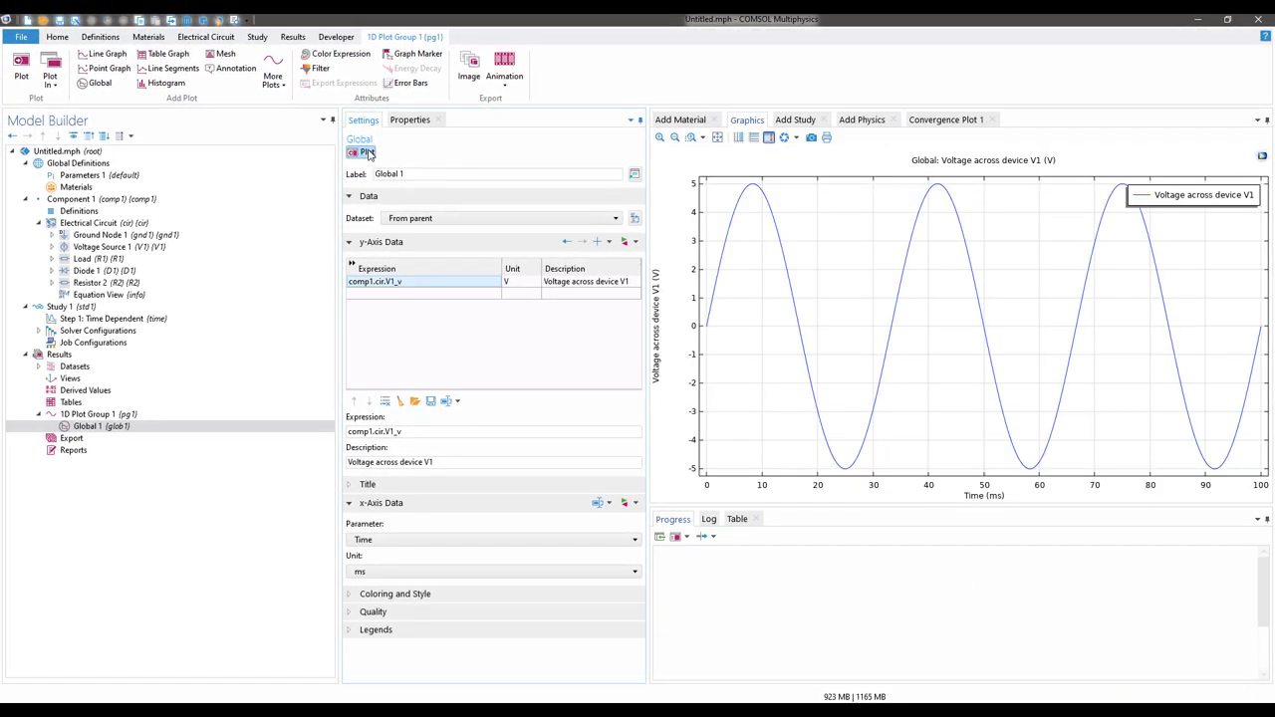
{"action": "left_click", "coordinate": [597, 243]}
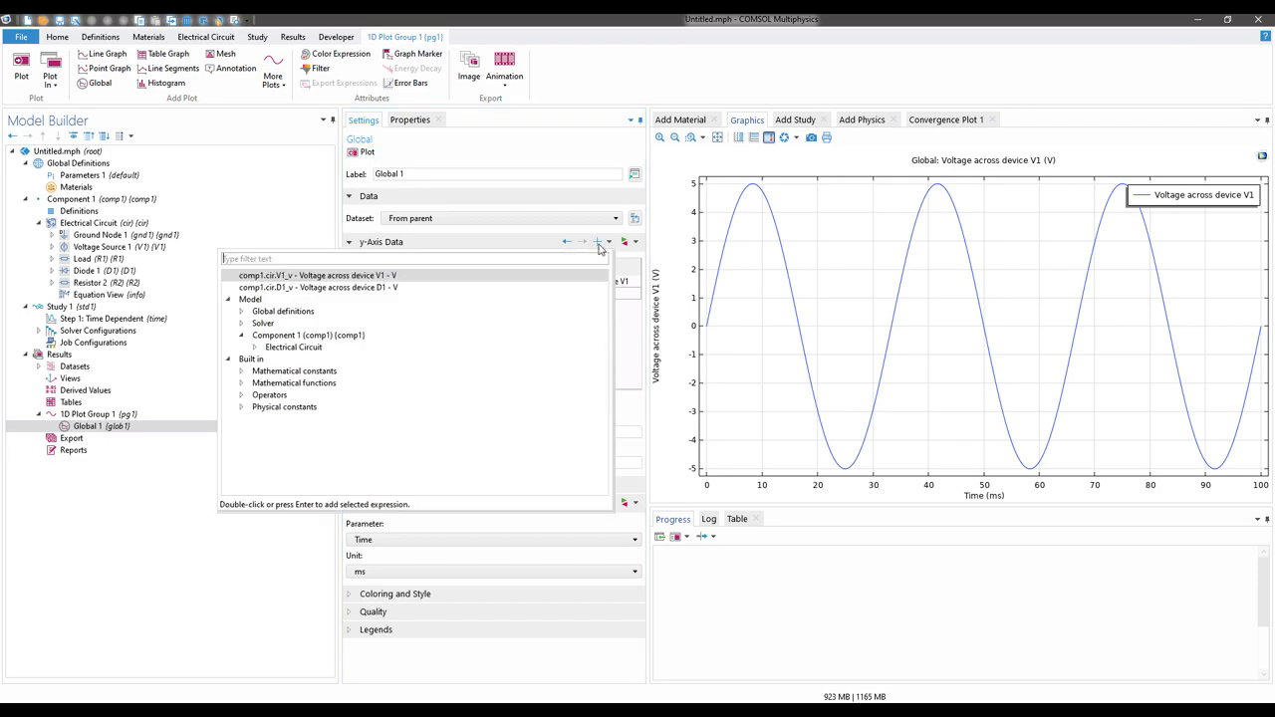
Add comp1.cir.D1_v to Global 1 and replot, showing the diode voltage near 0.6 V.
{"action": "left_click", "coordinate": [257, 348]}
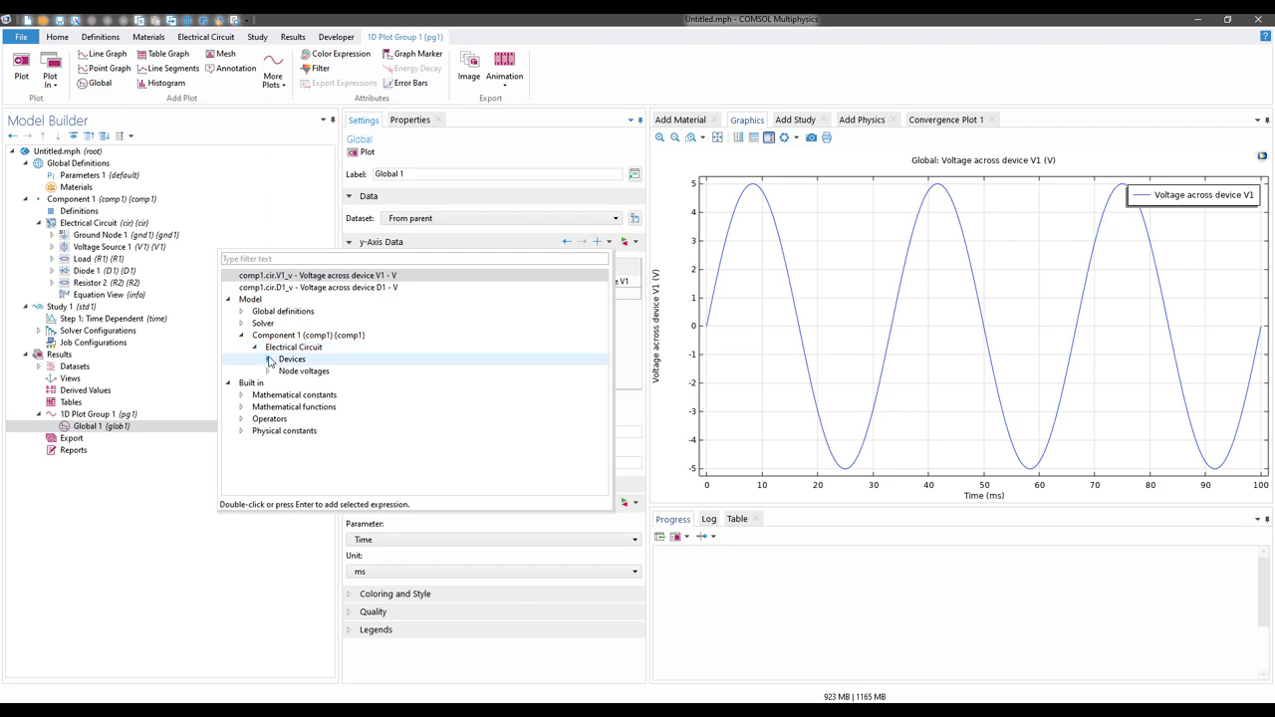
{"action": "left_click", "coordinate": [269, 360]}
{"action": "left_click", "coordinate": [280, 371]}
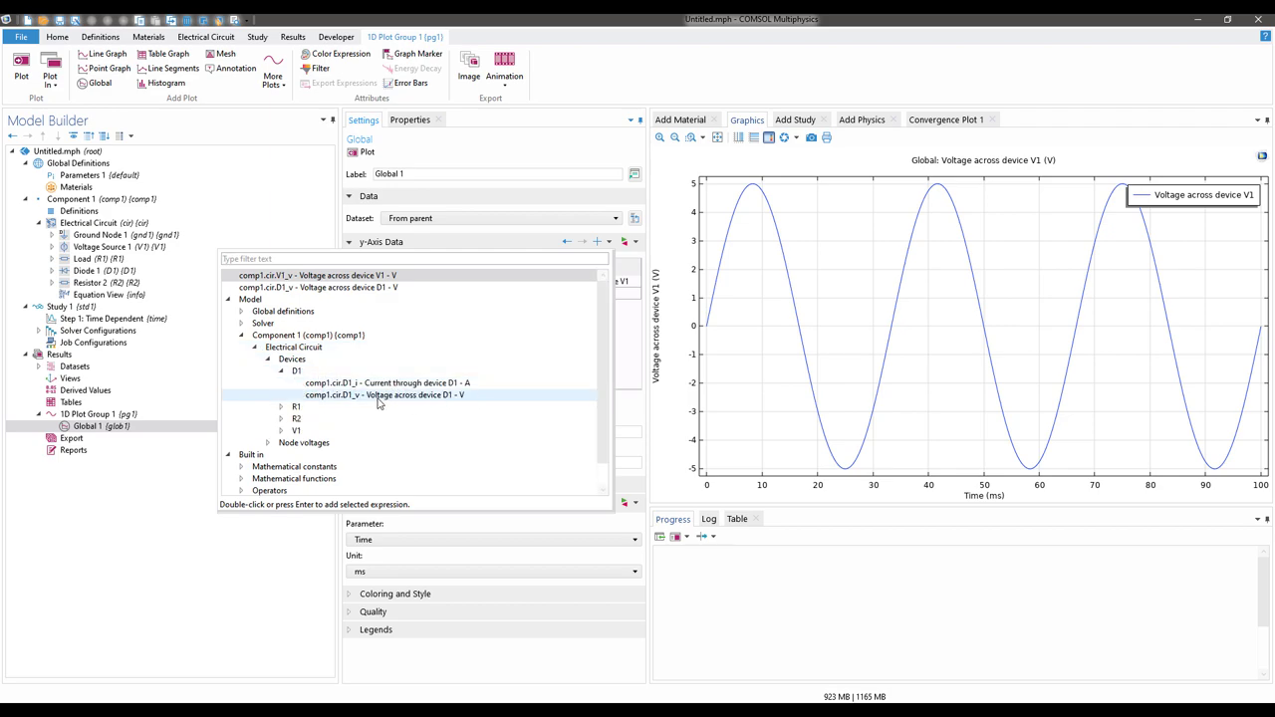
{"action": "double_click", "coordinate": [454, 397]}
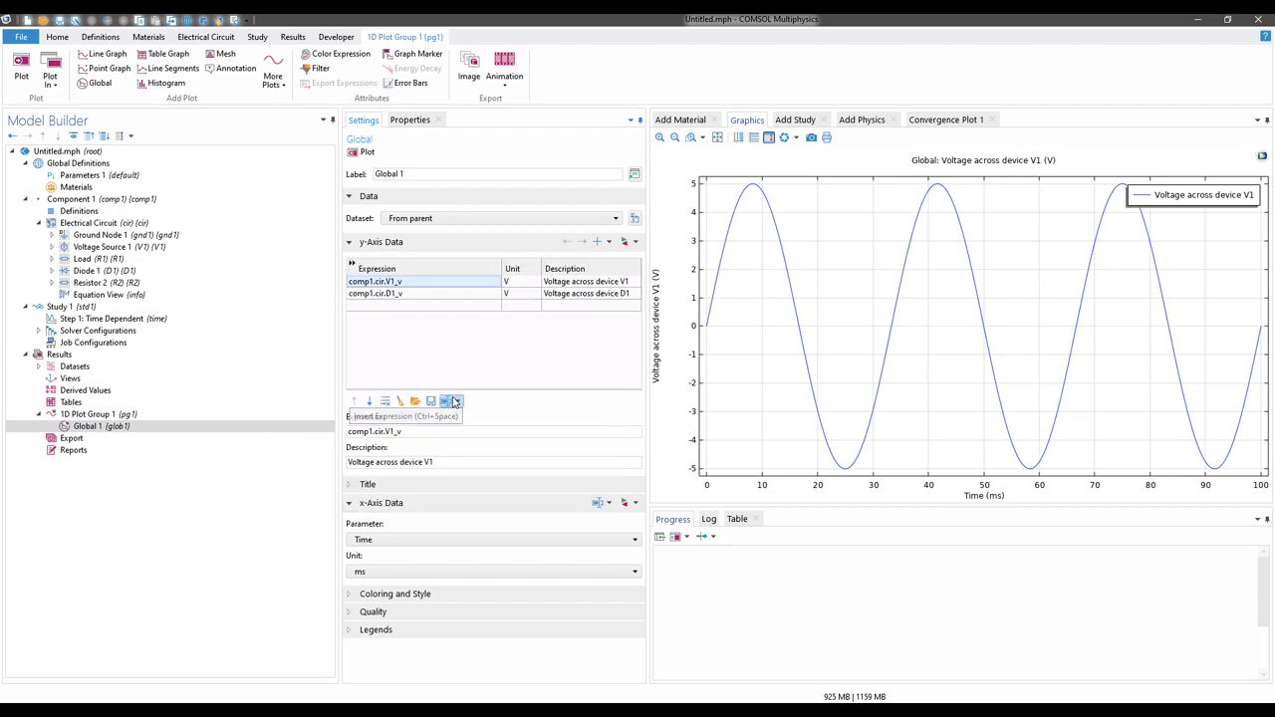
{"action": "left_click", "coordinate": [365, 153]}
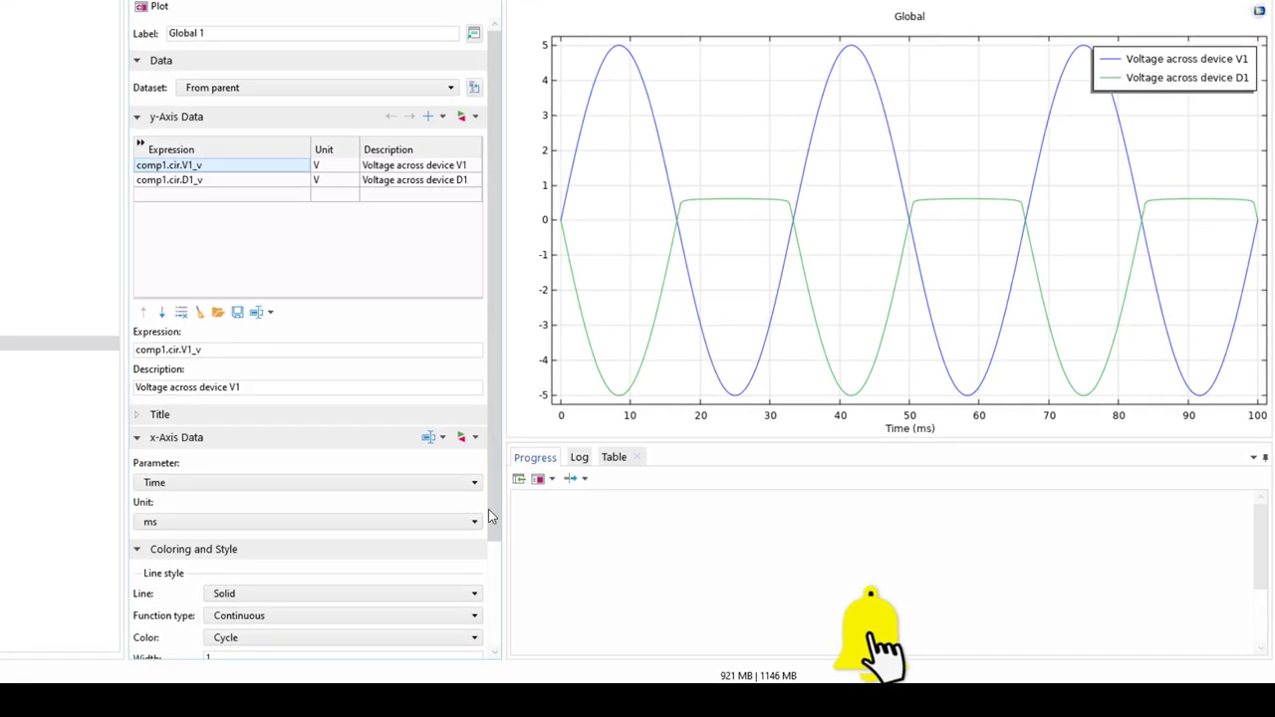
Set the Global 1 line width to 4 so the source and diode voltage curves draw thicker.
{"action": "left_click_drag", "start_coordinate": [488, 479], "coordinate": [486, 621]}
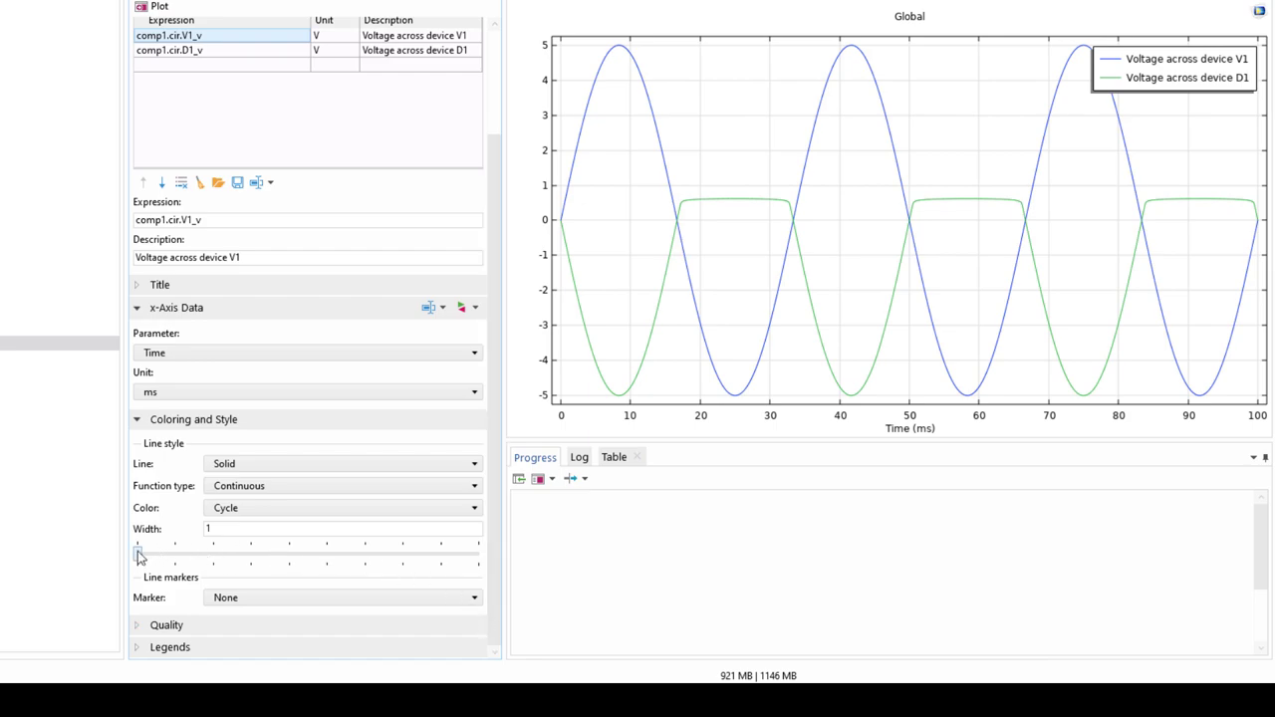
{"action": "left_click_drag", "start_coordinate": [139, 555], "coordinate": [244, 560]}
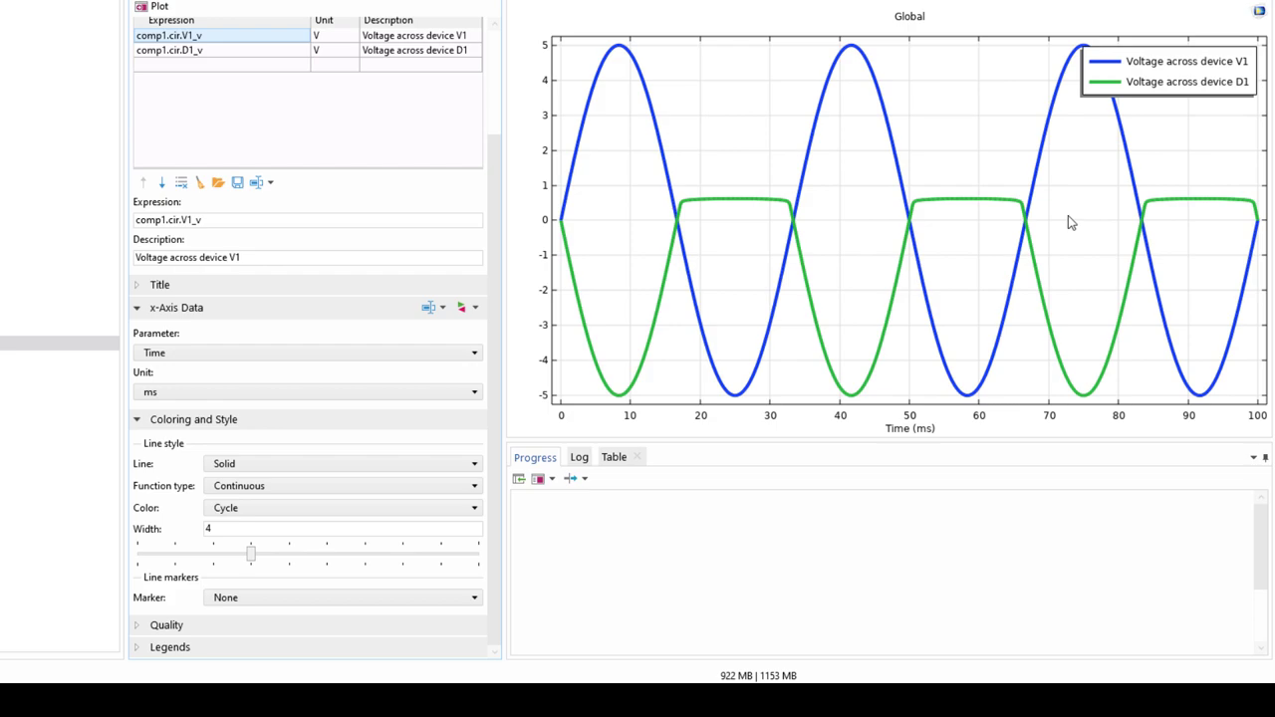
{"action": "scroll", "coordinate": [496, 90], "scroll_direction": "up", "scroll_amount": 3}
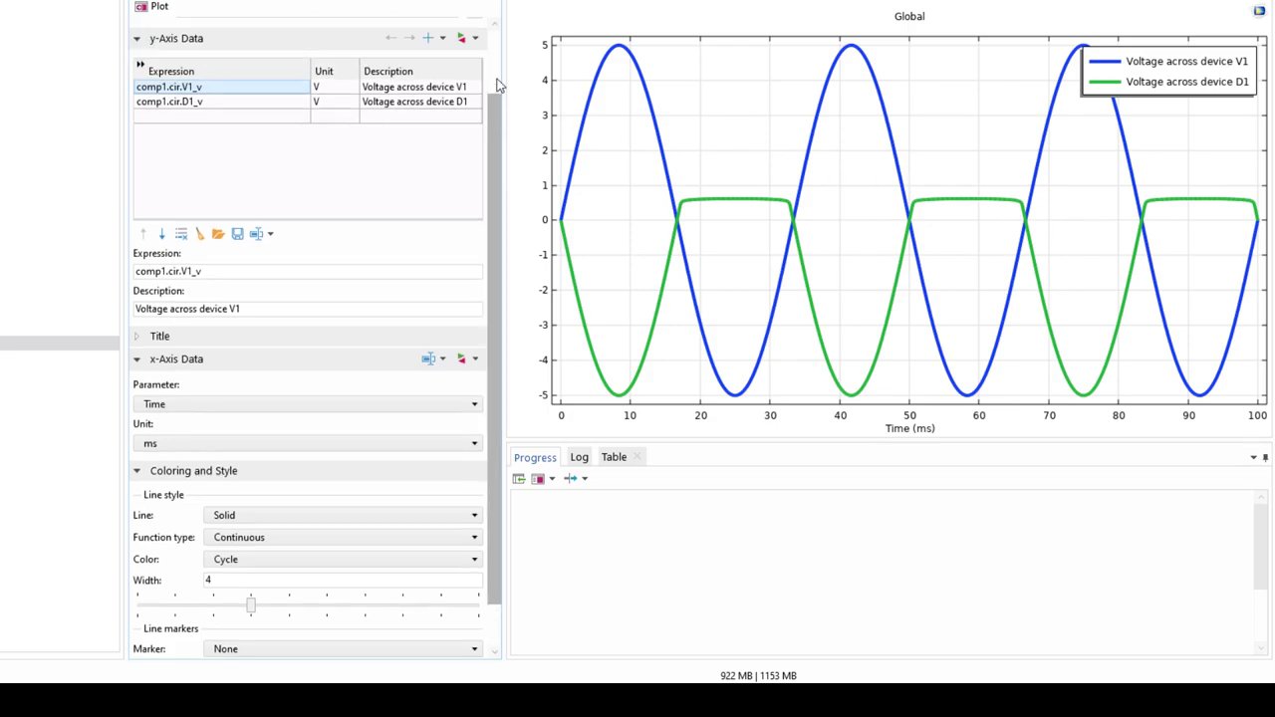